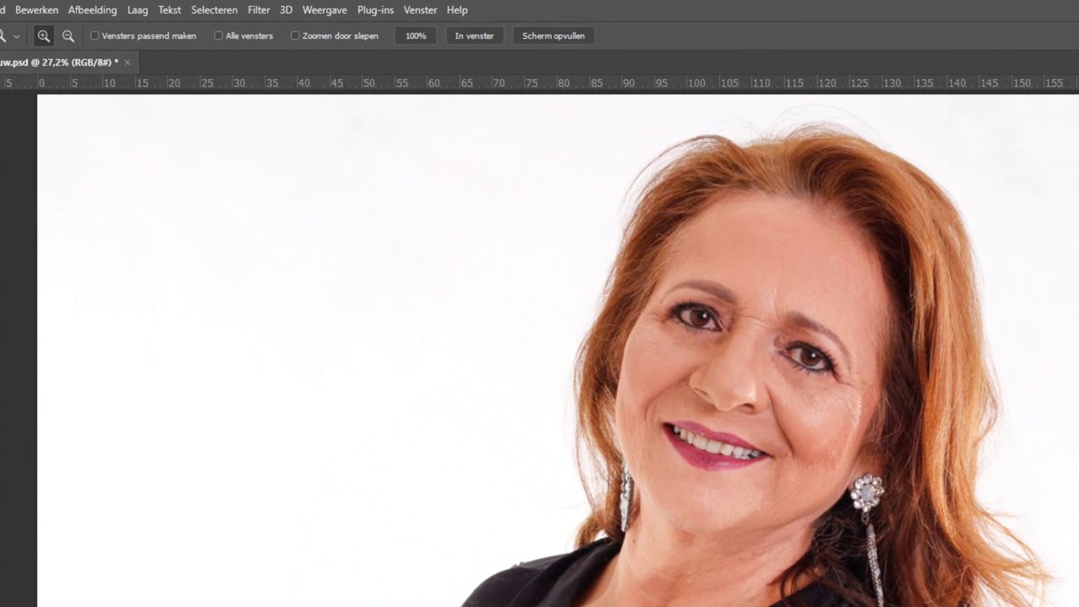
Duplicate the Achtergrond layer, keeping the name 'Achtergrond kopiëren'.
left_click(138, 10)
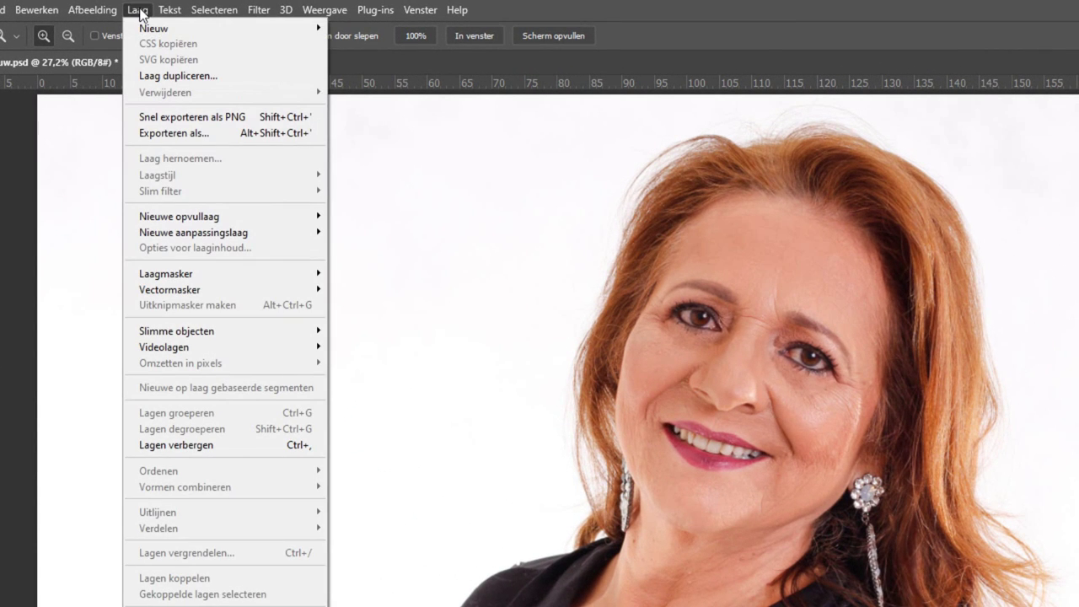
left_click(164, 75)
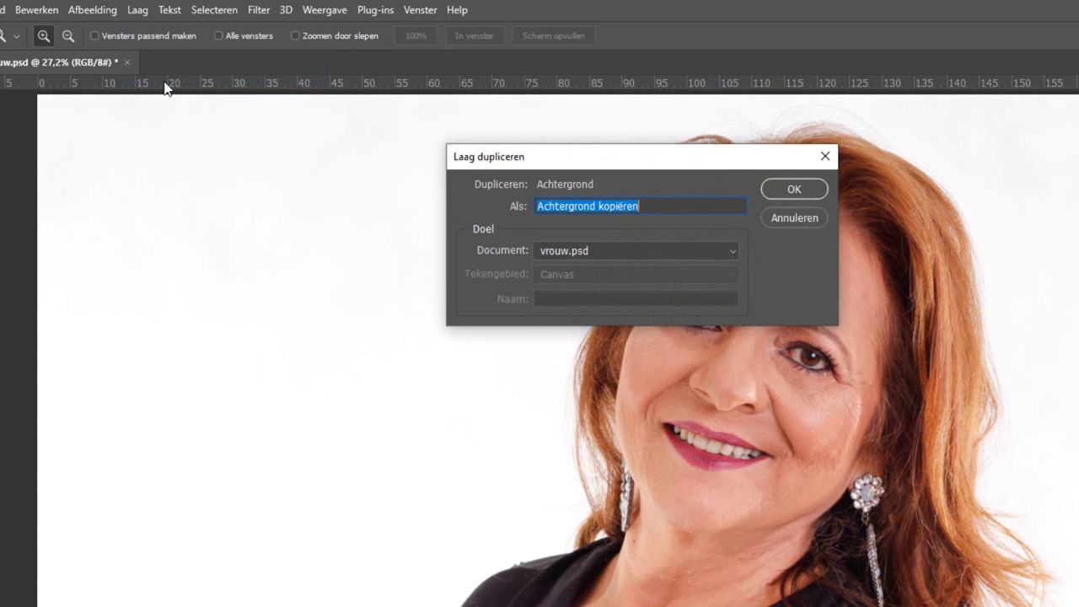
left_click(805, 192)
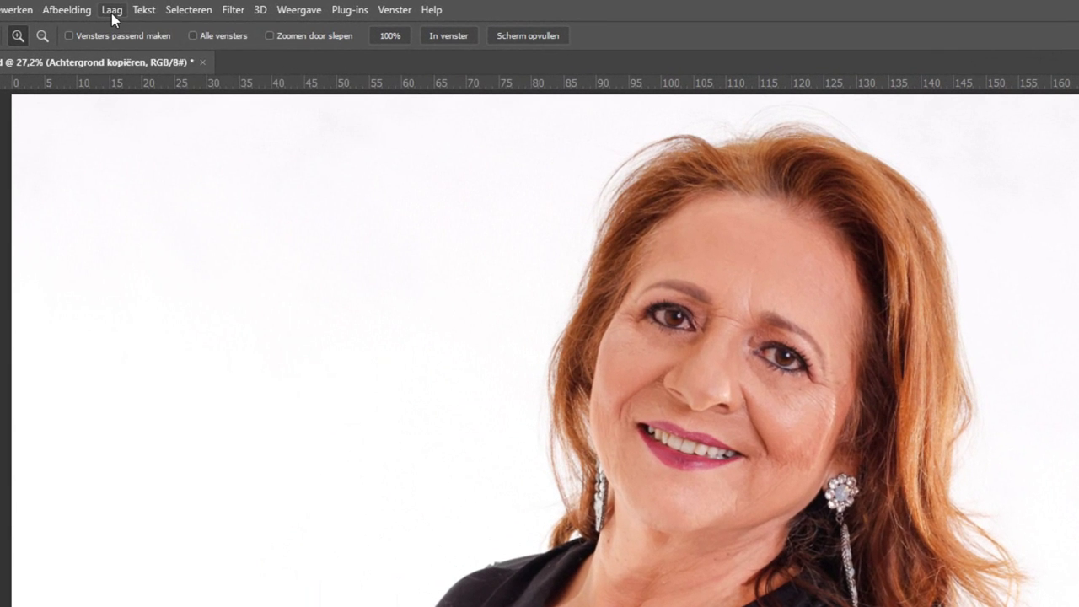
Convert the Achtergrond kopiëren layer into an embedded smart object.
left_click(112, 10)
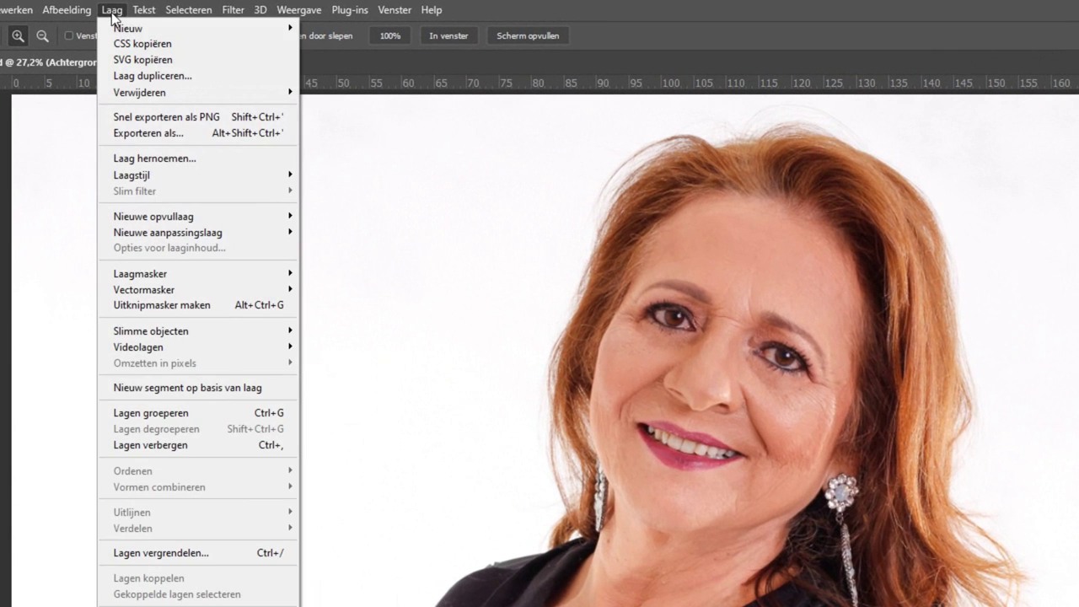
mouse_move(151, 331)
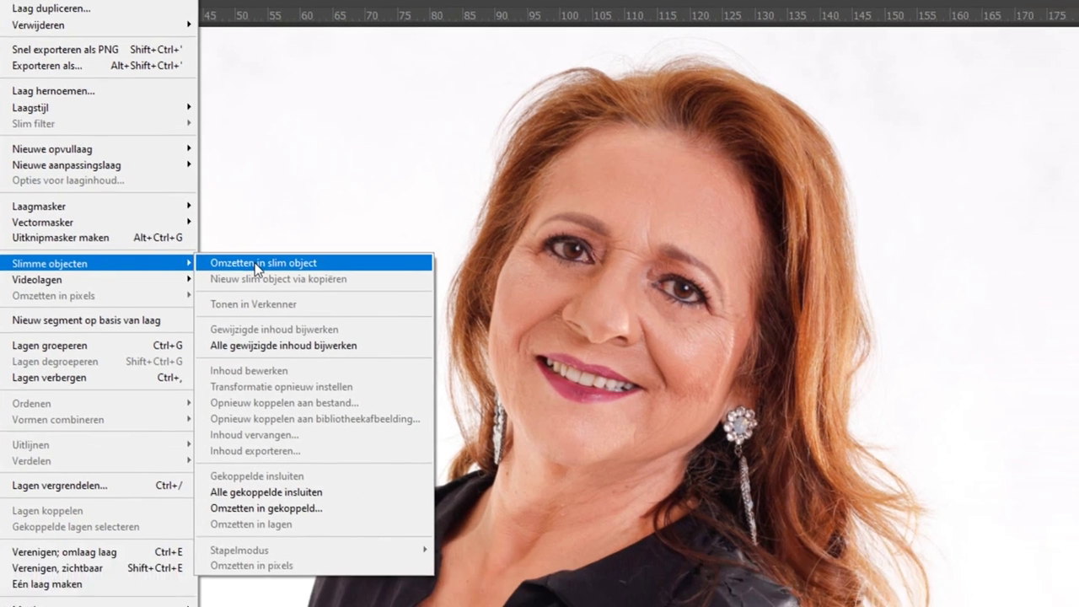
left_click(356, 329)
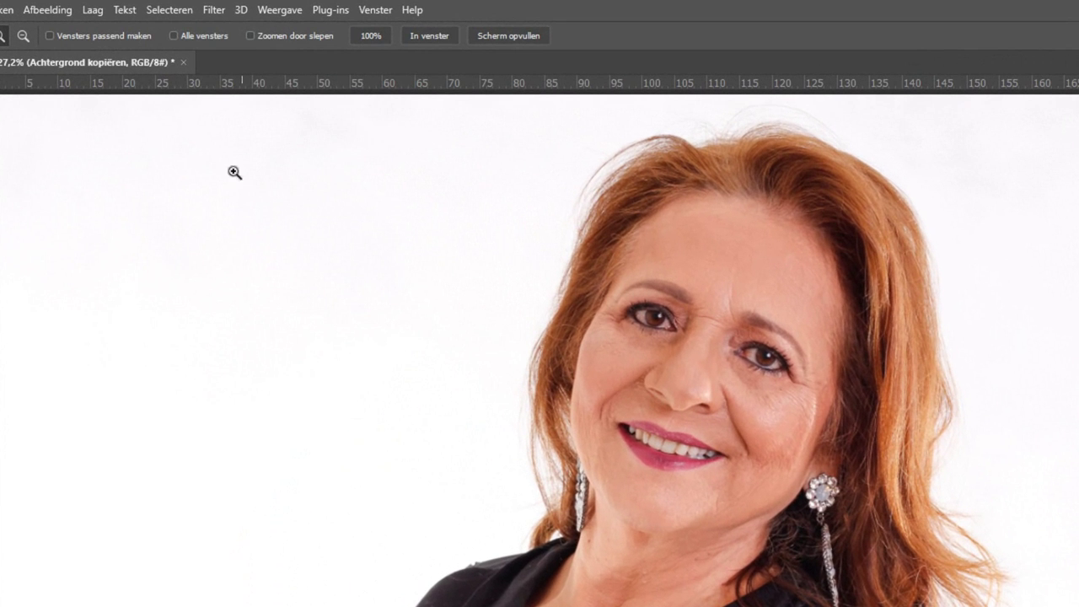
In Liquify's face sliders, set nose height 39, nose width -38, jawline -41, face width -38.
left_click(211, 12)
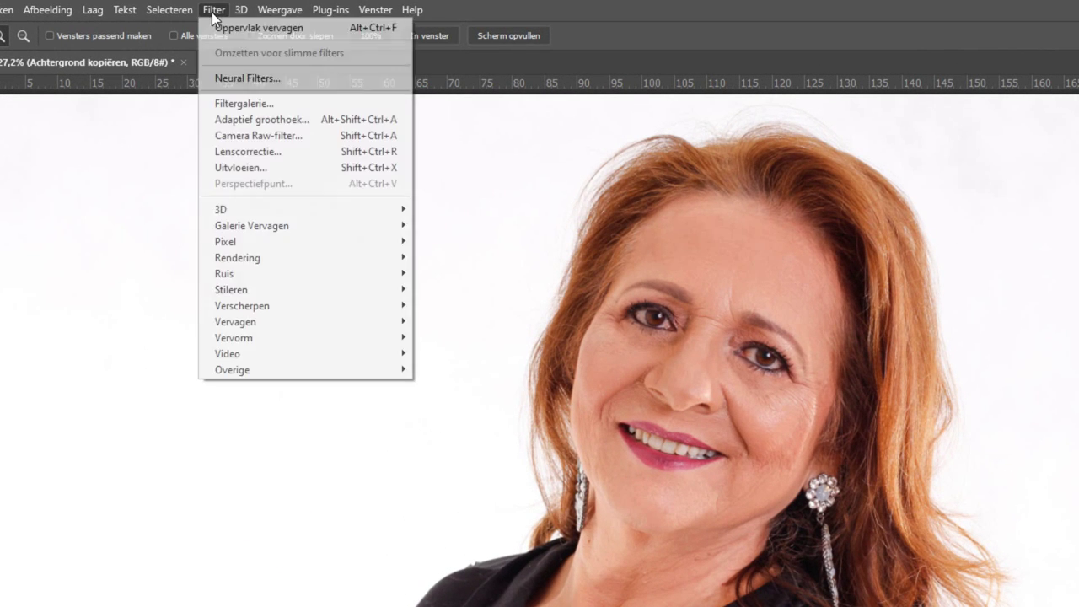
left_click(236, 167)
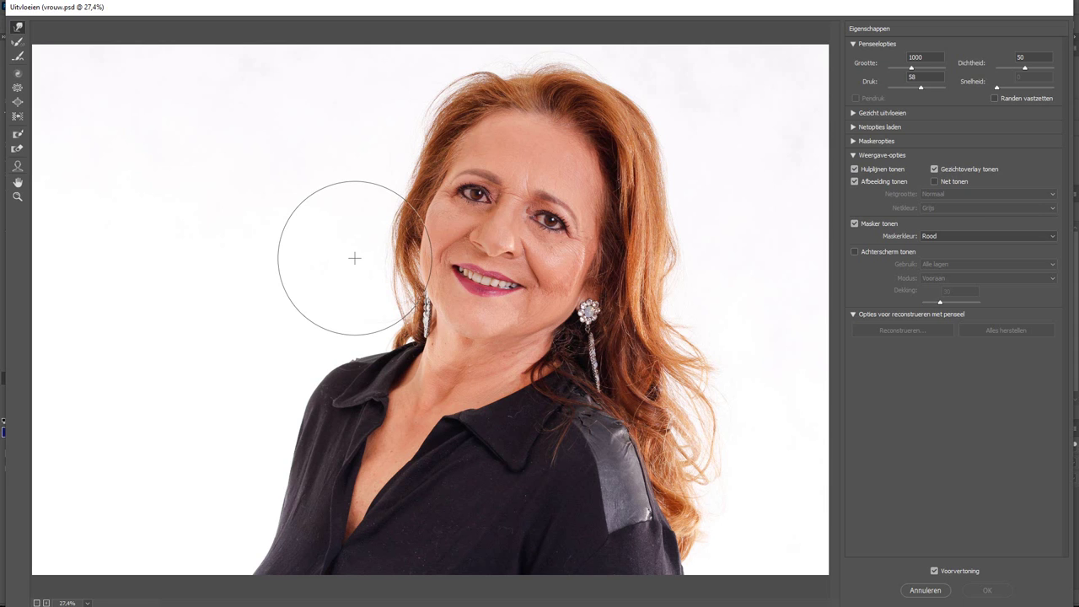
left_click(853, 115)
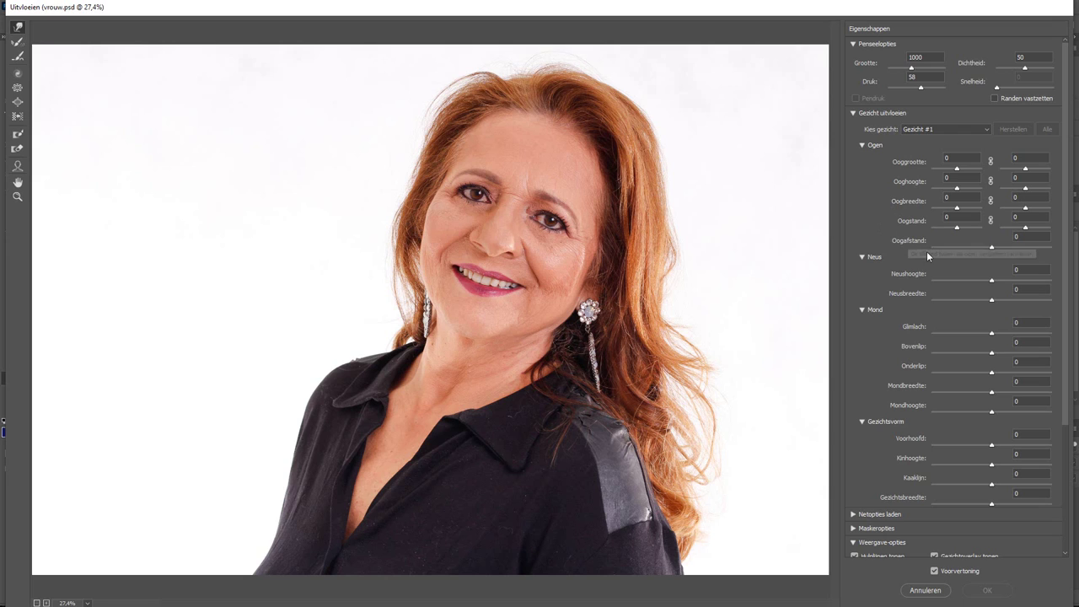
left_click_drag(993, 284, 1015, 286)
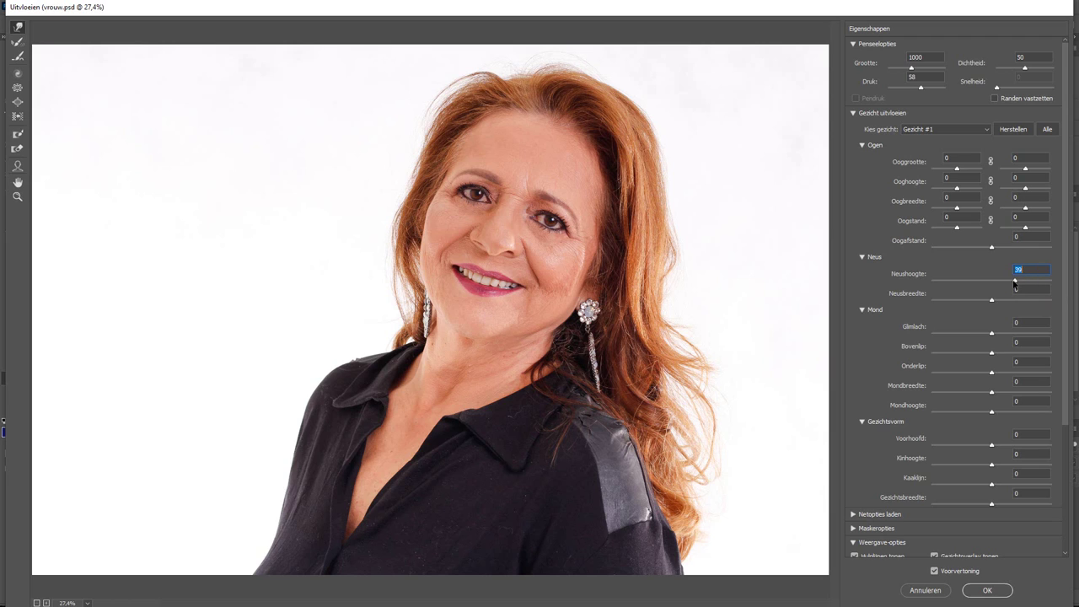
left_click_drag(991, 300, 968, 306)
mouse_move(992, 504)
left_mouse_down()
mouse_move(968, 504)
mouse_move(980, 486)
mouse_move(967, 487)
left_mouse_up()
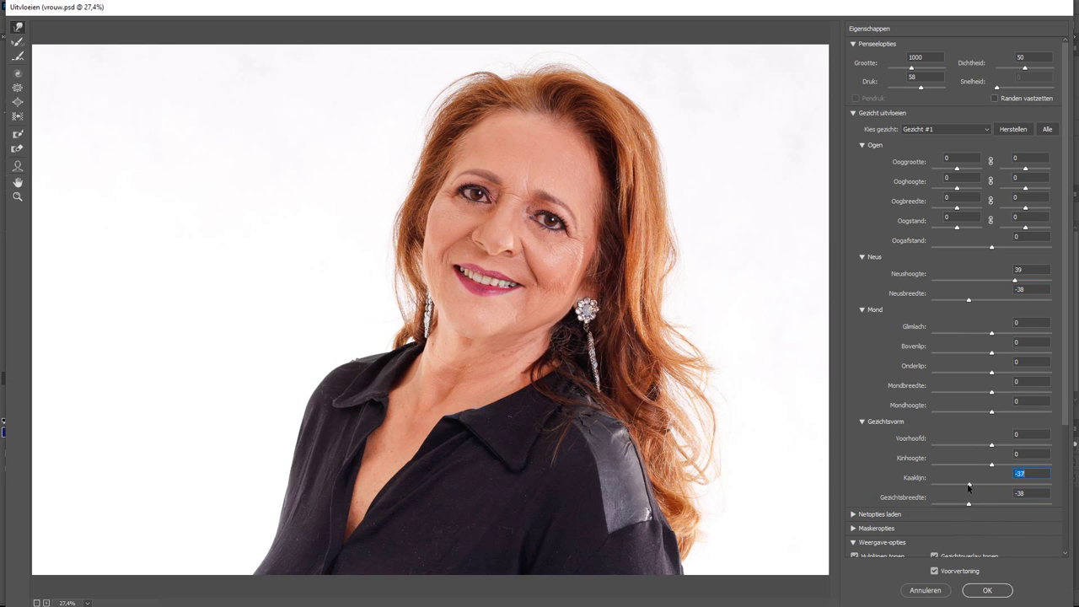
Apply the Liquify filter, then hide and reshow the copy to compare with the original.
left_click(988, 590)
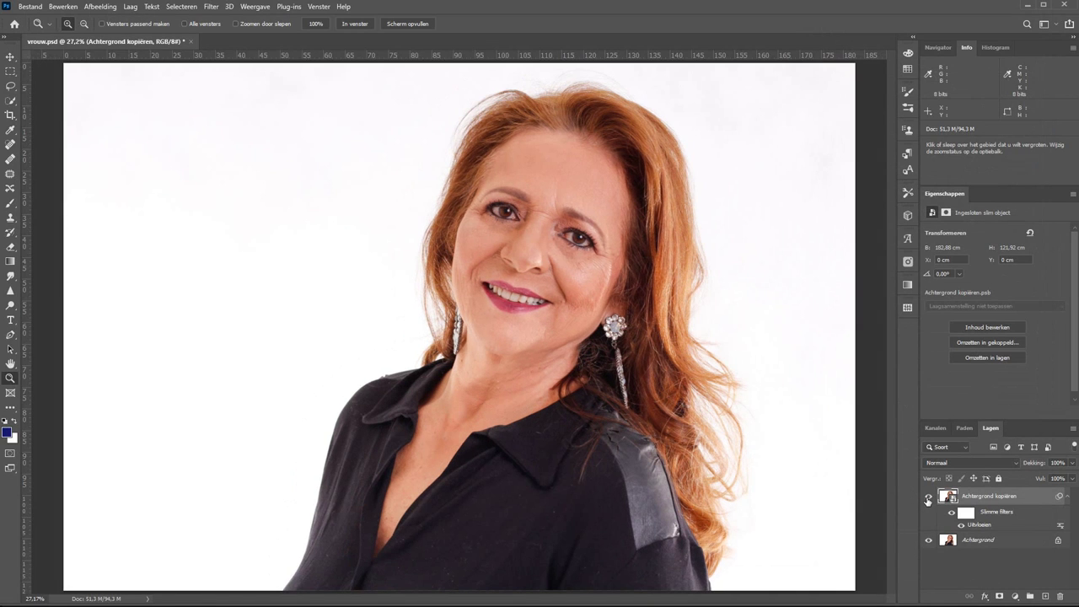
left_click(928, 498)
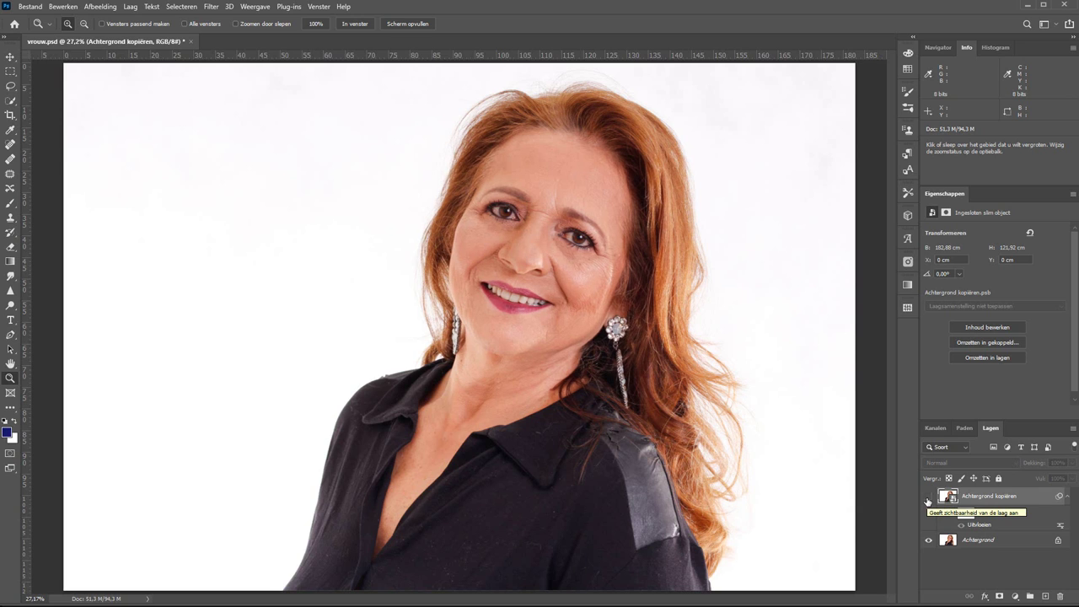
left_click(928, 499)
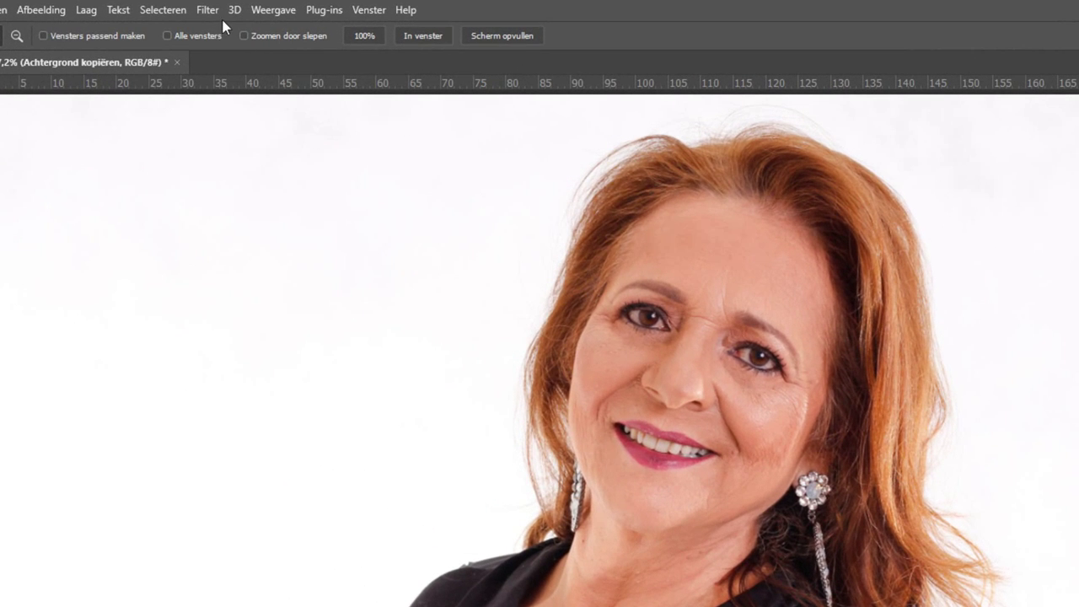
Open Neural Filters and enable Slim portret from the beta filter list.
left_click(219, 15)
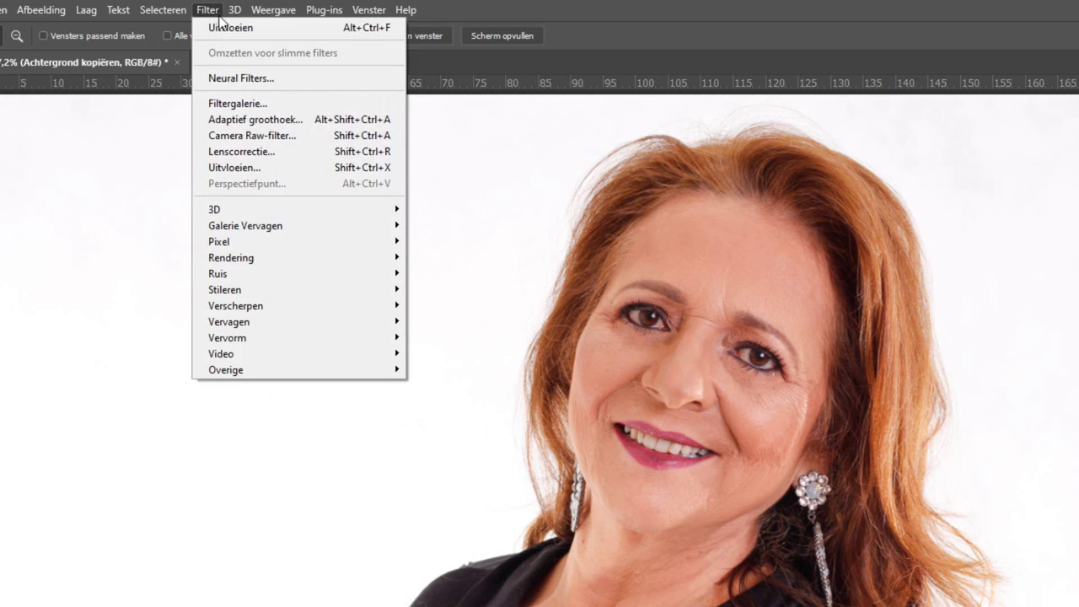
left_click(258, 78)
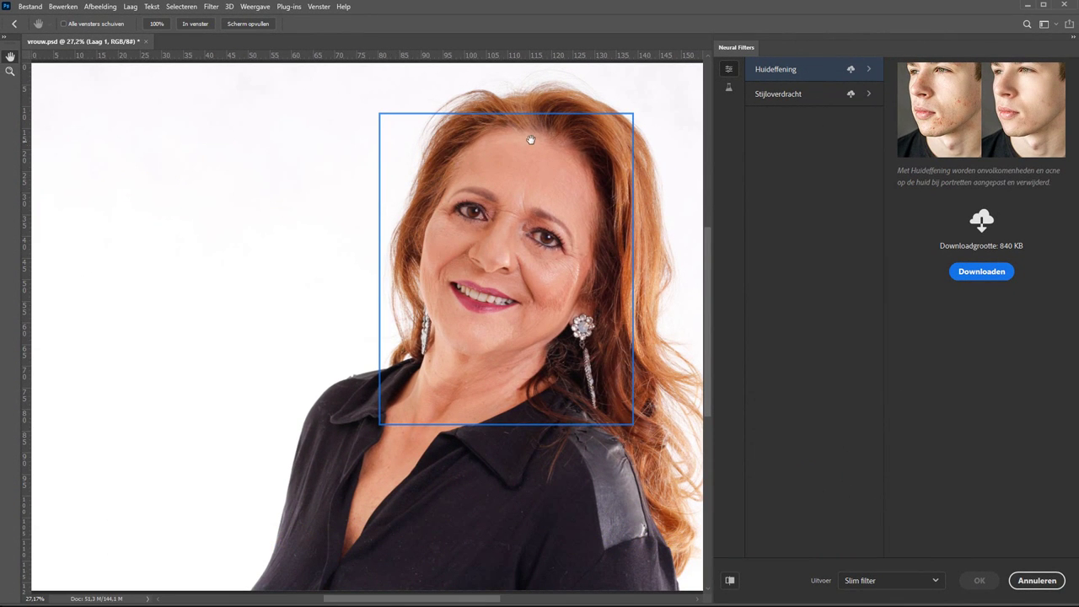
left_click(728, 88)
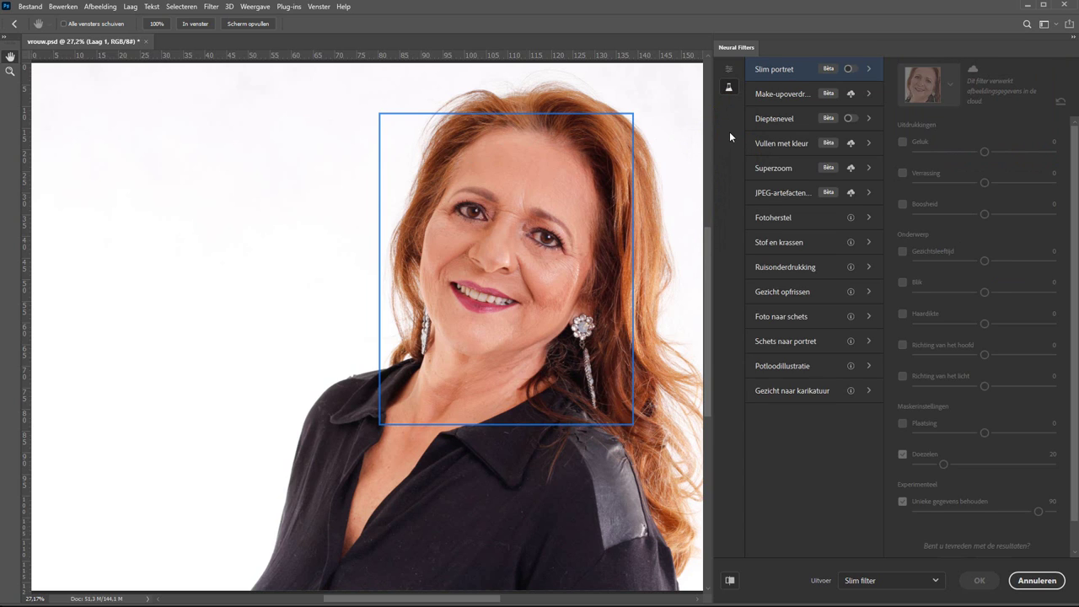
left_click(849, 69)
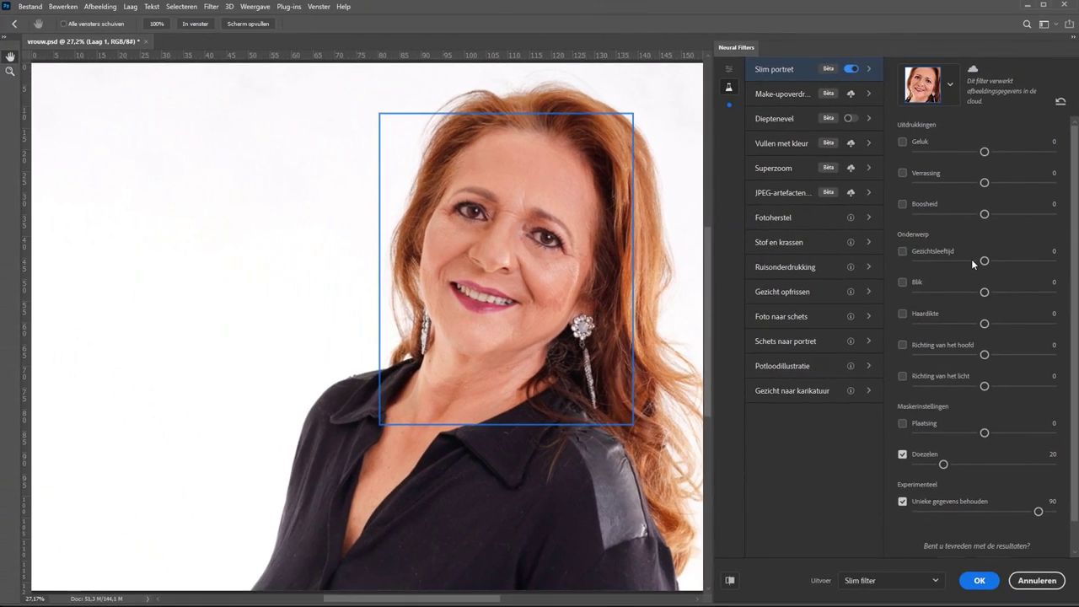
Set Slim portret to face age -6, feather 40 and preserve unique details 70.
left_click_drag(983, 260, 976, 260)
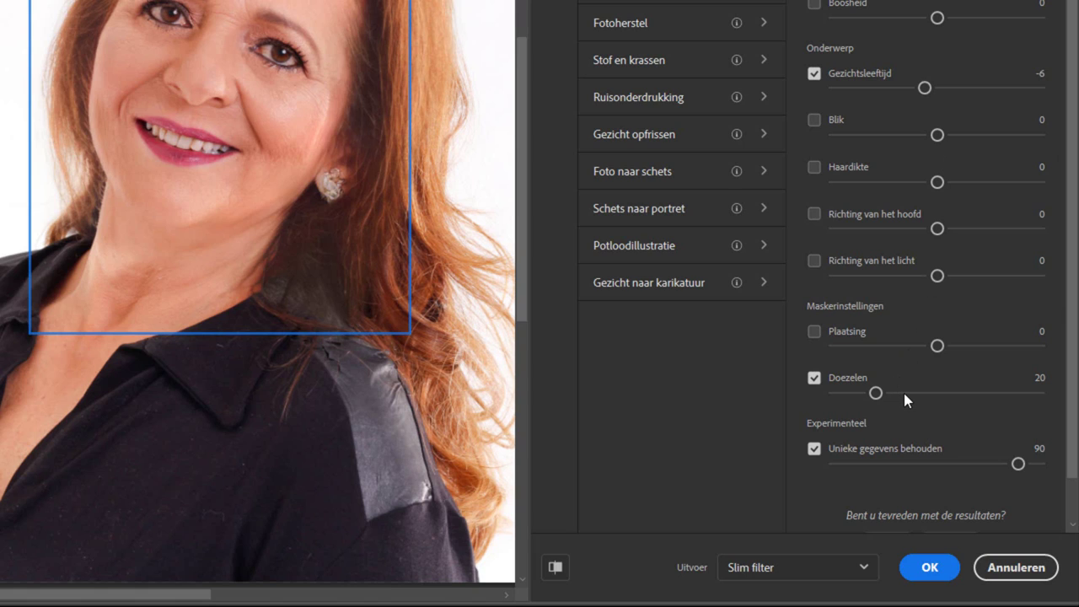
left_click_drag(904, 392, 918, 395)
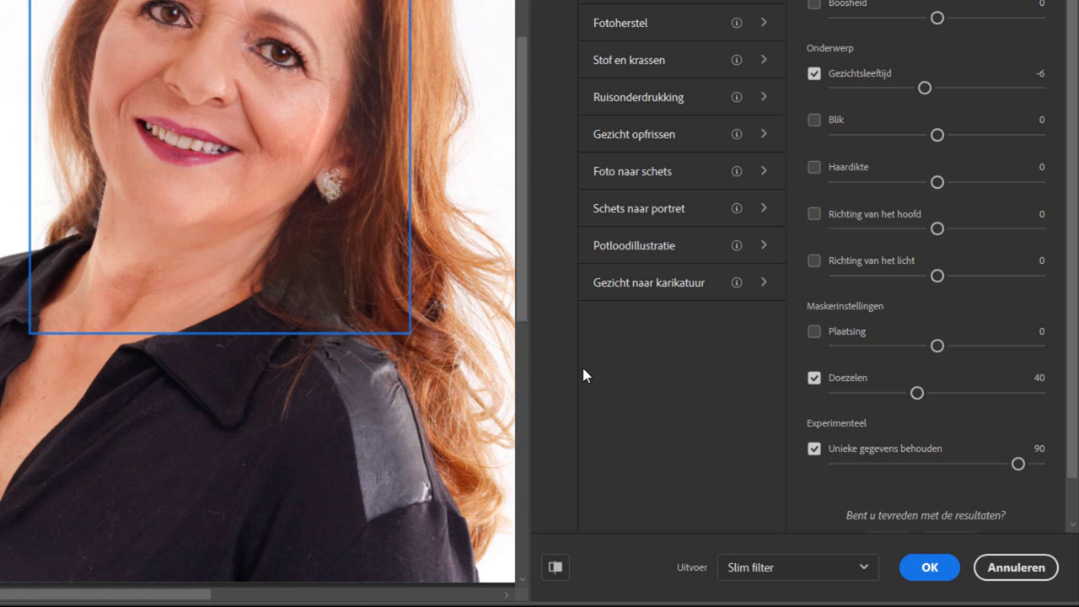
left_click_drag(624, 450, 765, 444)
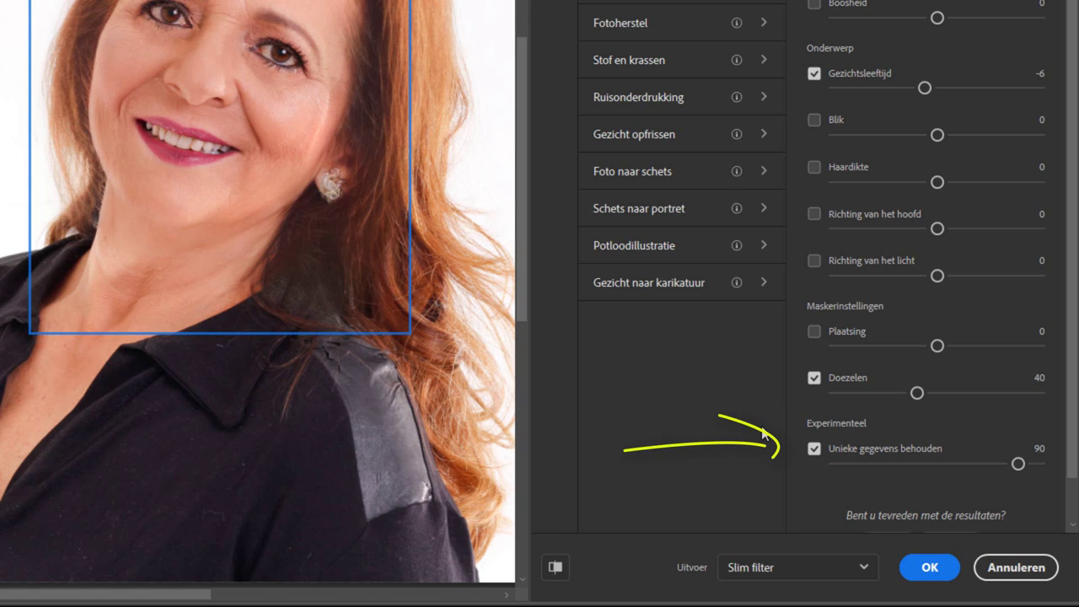
left_click_drag(719, 416, 727, 486)
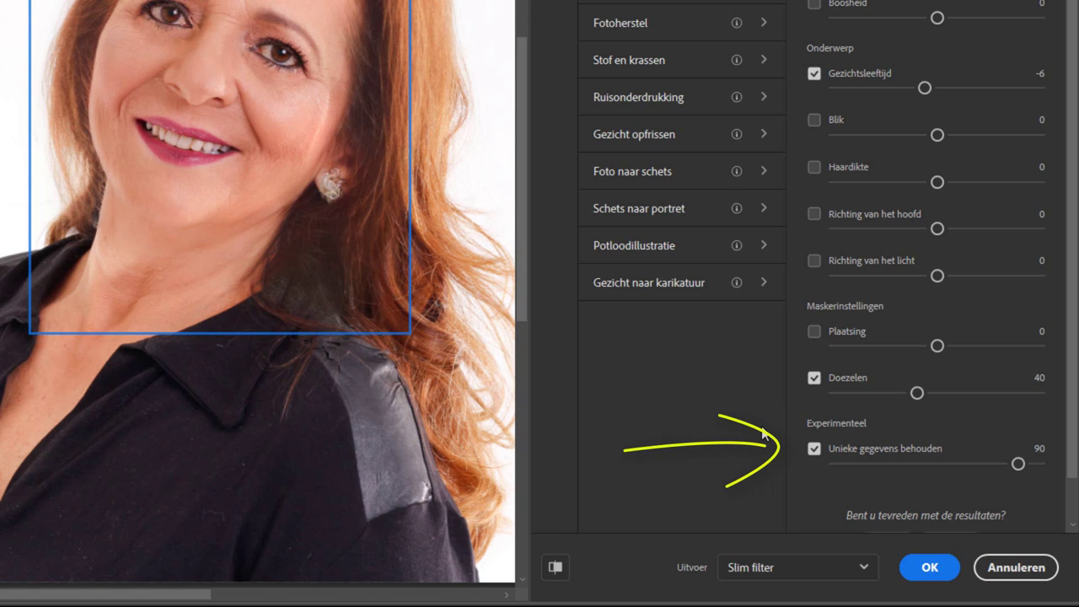
left_click(981, 462)
left_click(977, 462)
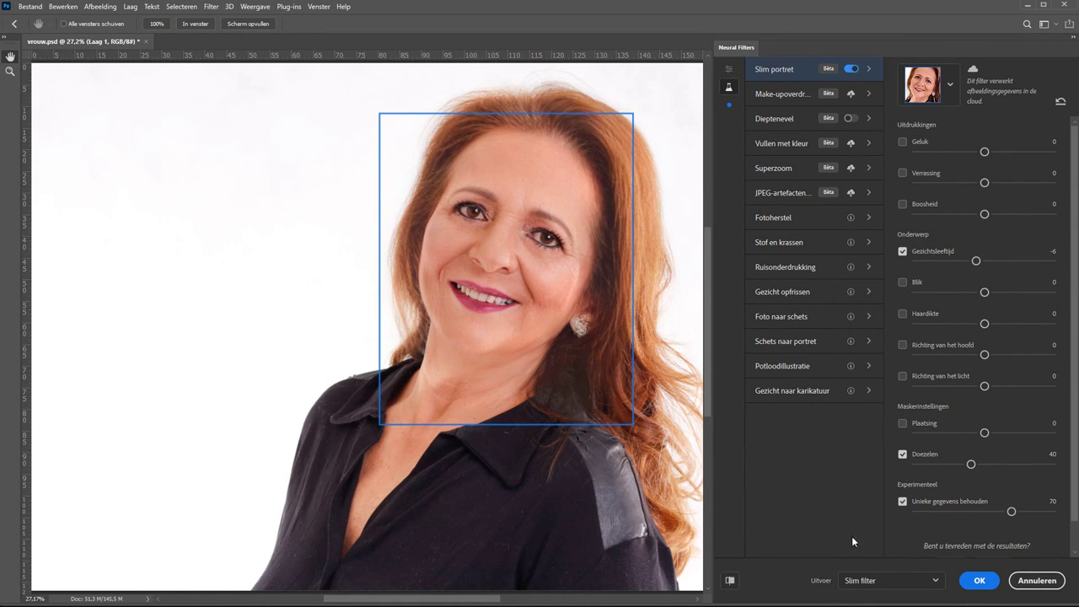
Keep the output as a smart filter and apply Slim portret.
left_click(892, 581)
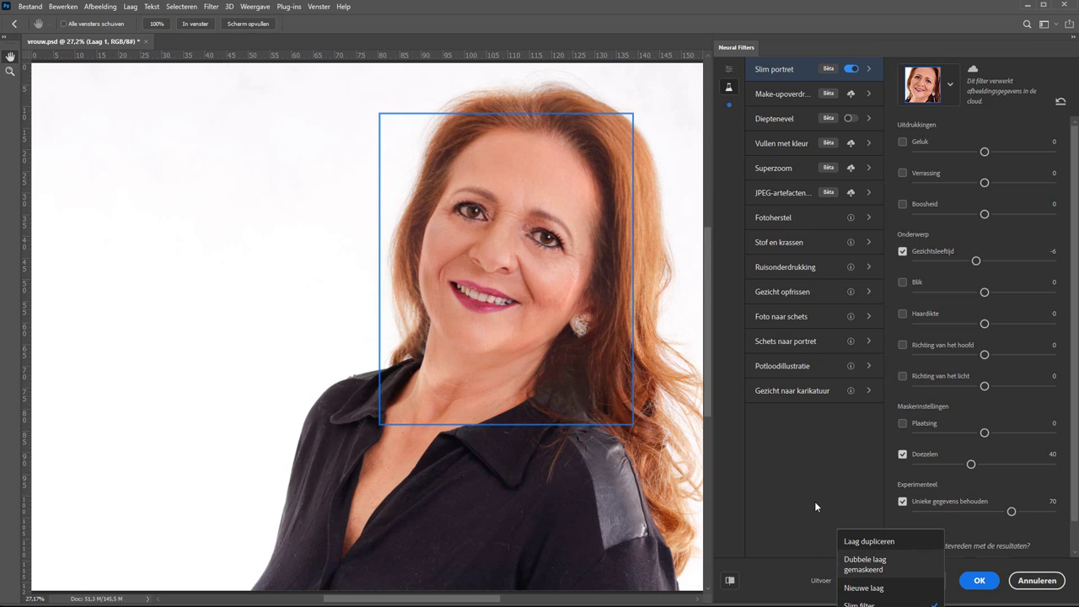
left_click(815, 507)
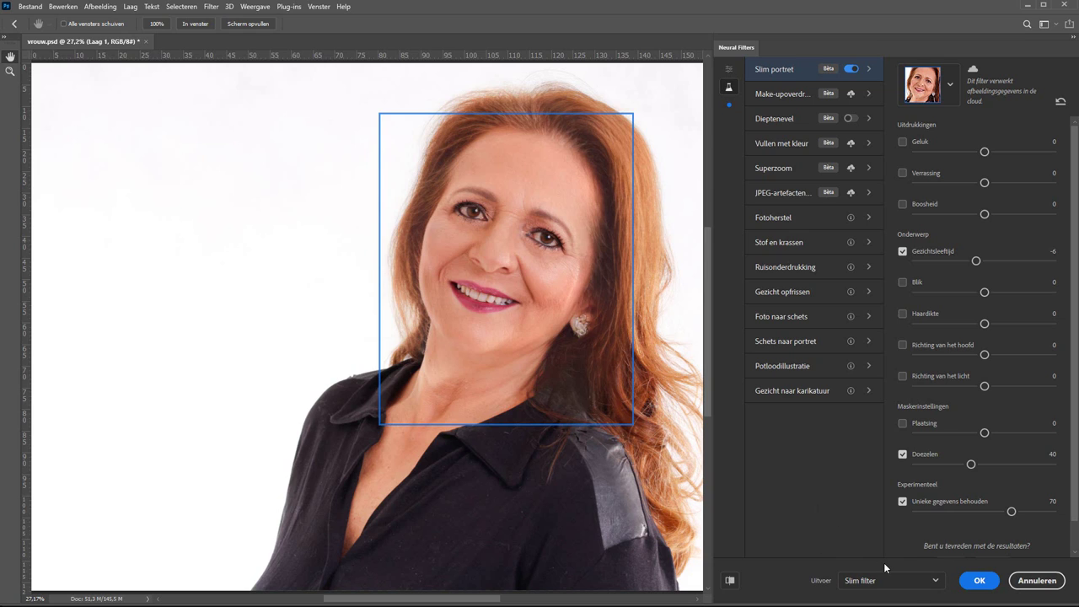
left_click(977, 581)
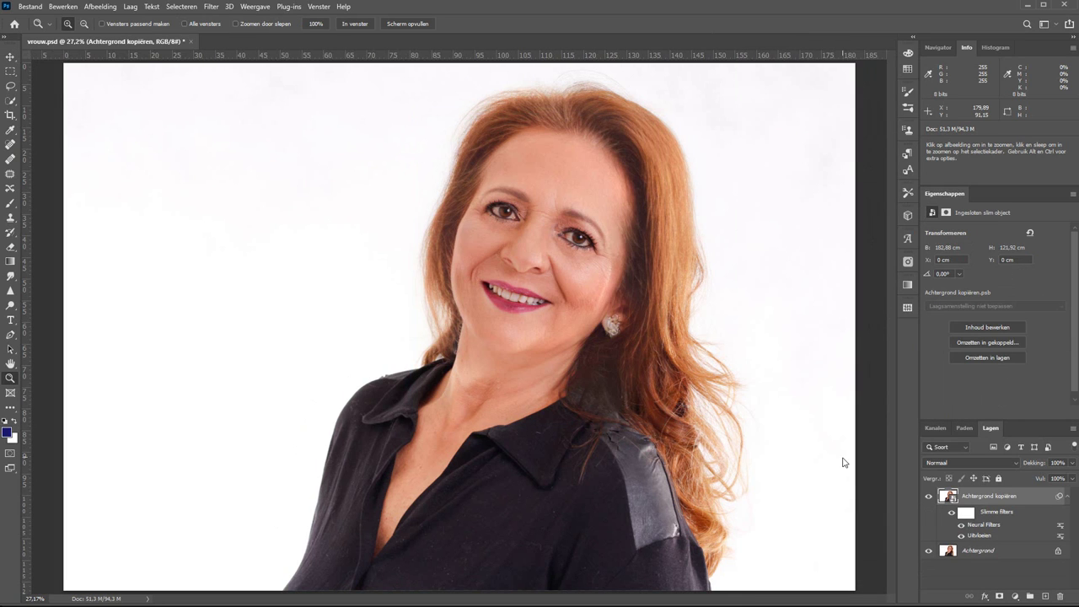
Hide and reshow Achtergrond kopiëren to compare, then select the Achtergrond layer.
left_click(928, 552, "alt")
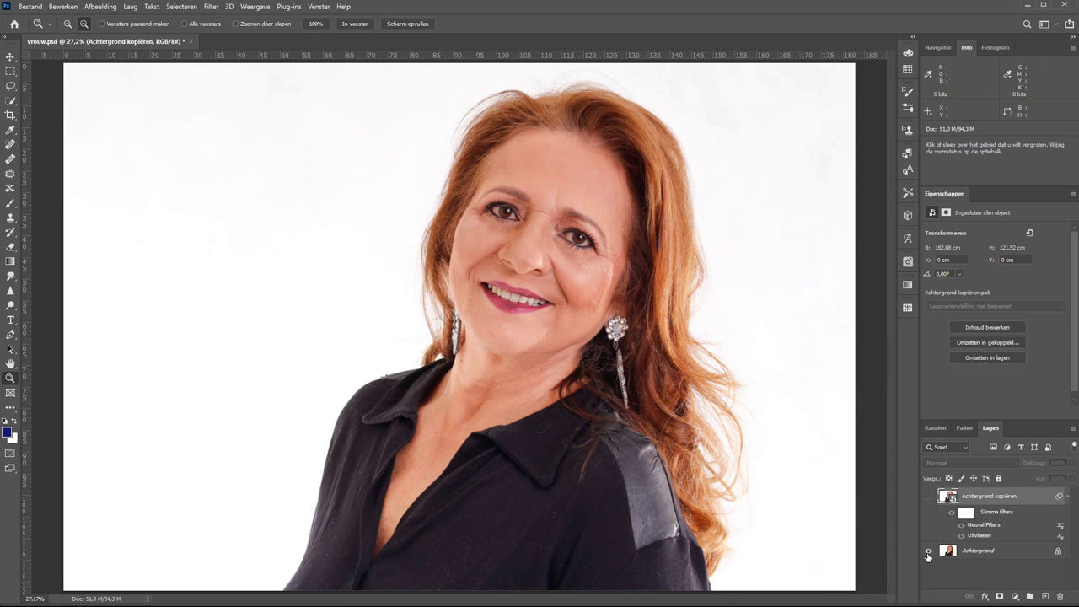
left_click(928, 552, "alt")
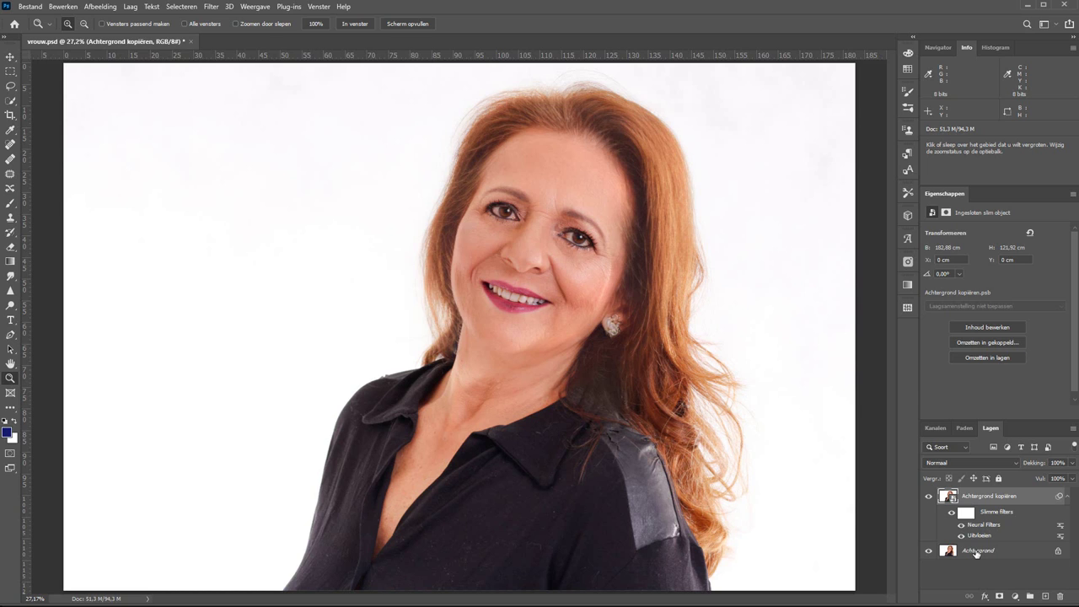
left_click(976, 551)
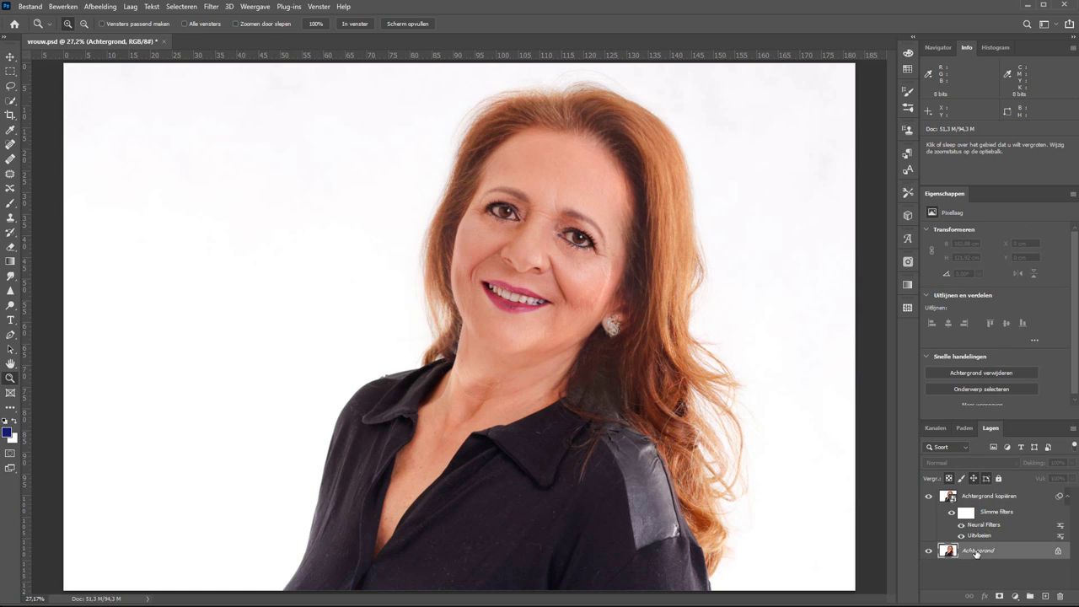
Duplicate Achtergrond as 'Achtergrond kopiëren 2' and move it to the top of the stack.
left_click(131, 7)
left_click(153, 53)
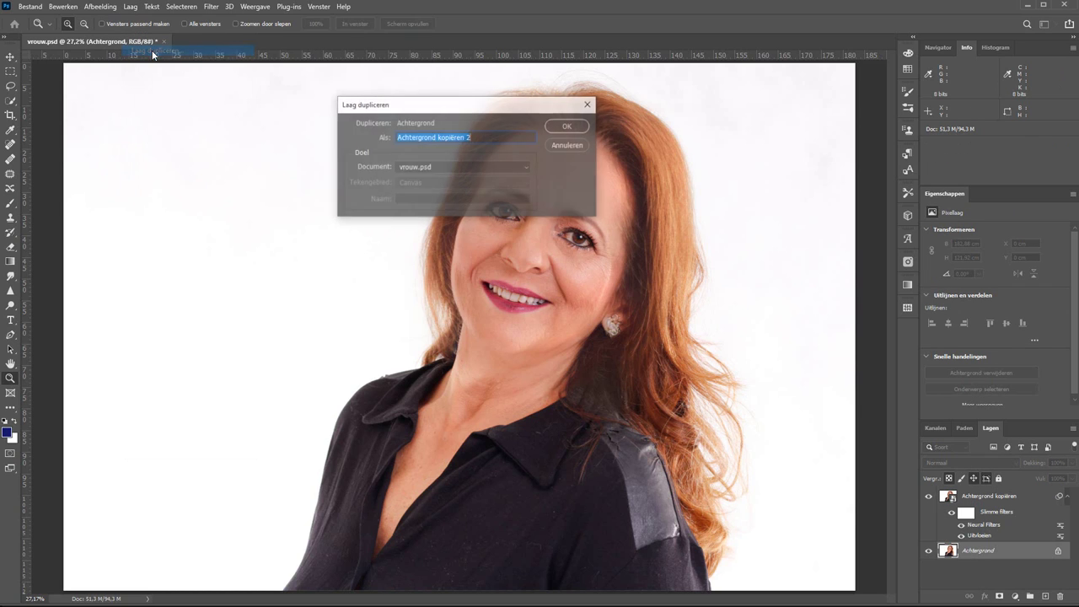
left_click(564, 127)
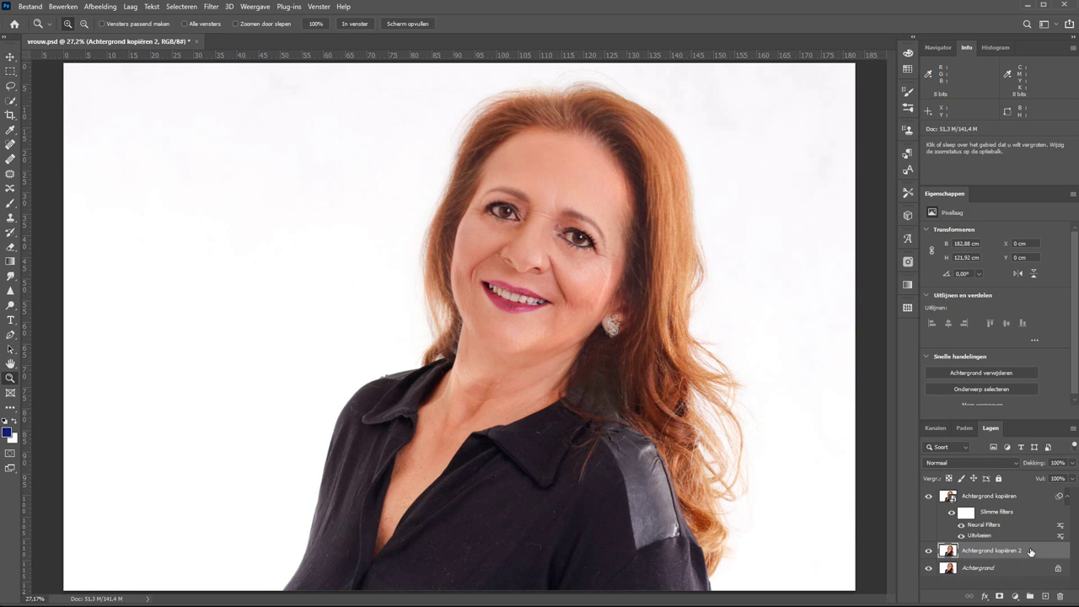
left_click_drag(1030, 554, 1030, 493)
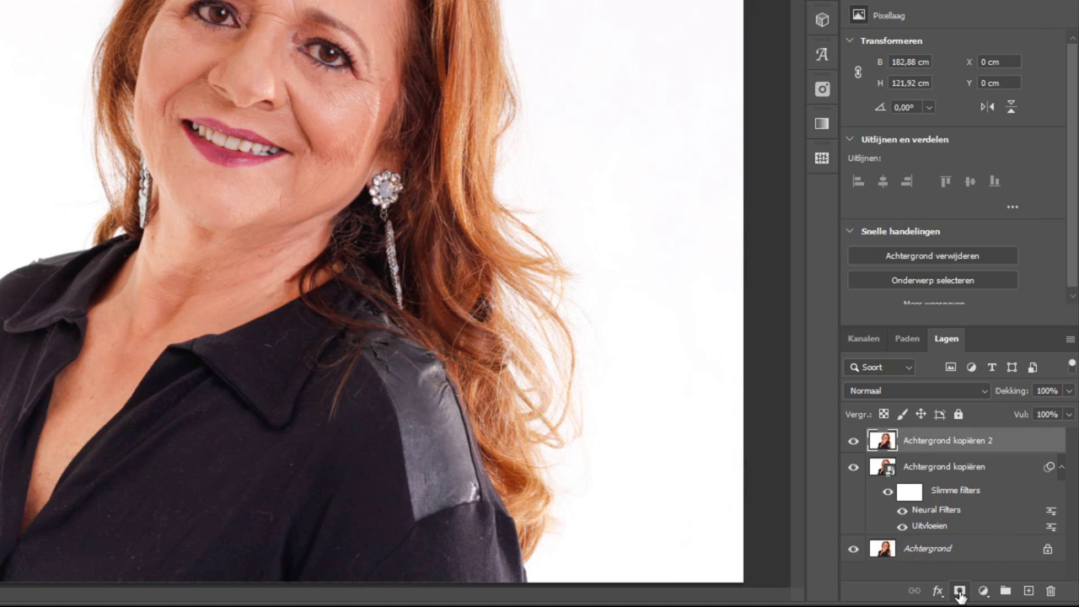
Give Achtergrond kopiëren 2 a hide-all black layer mask.
left_click(959, 591, "alt")
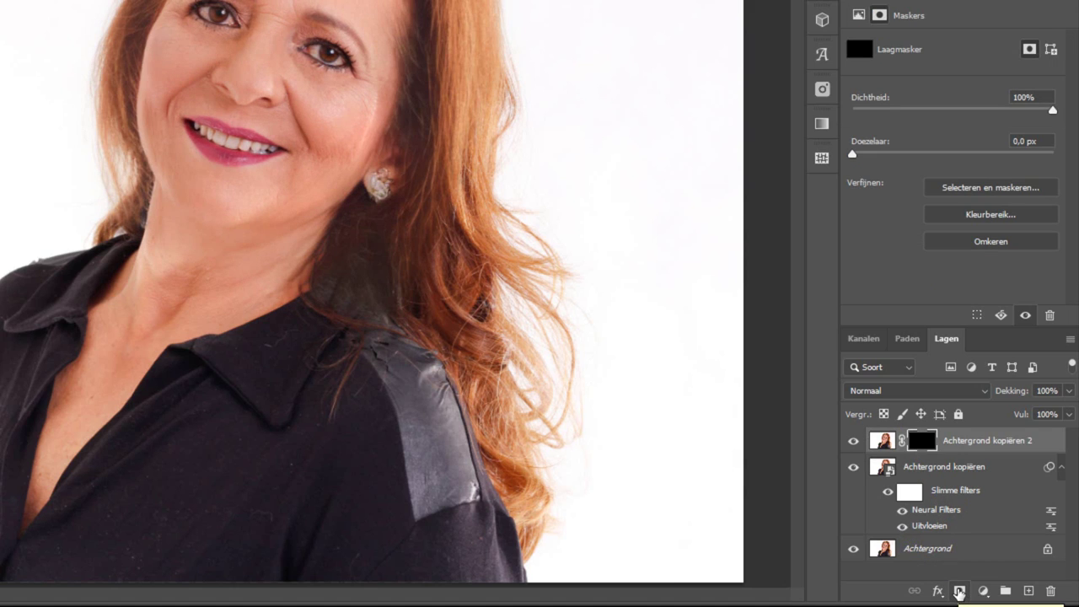
mouse_move(277, 117)
left_mouse_down()
mouse_move(457, 282)
mouse_move(609, 455)
left_mouse_up()
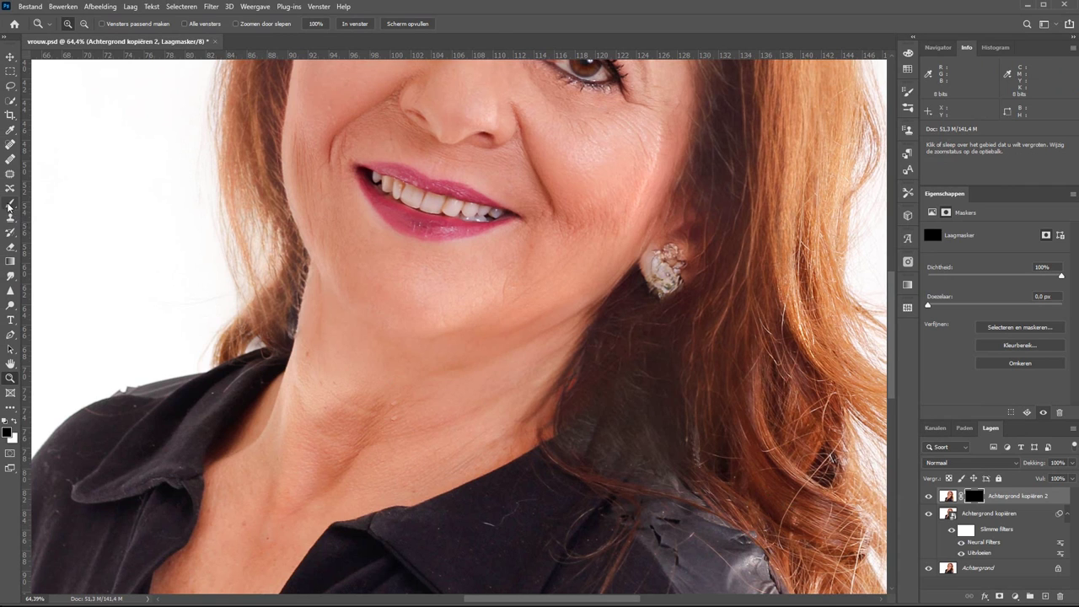
left_click(9, 205)
Paint white with a soft brush on the mask to reveal the right earring.
left_click(13, 420)
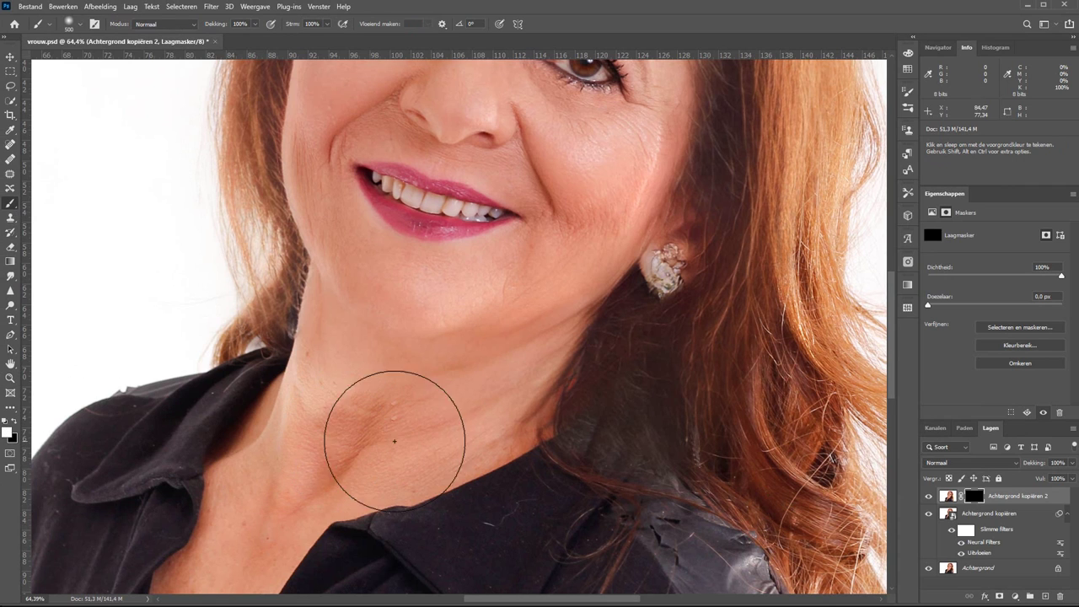
right_click(801, 370)
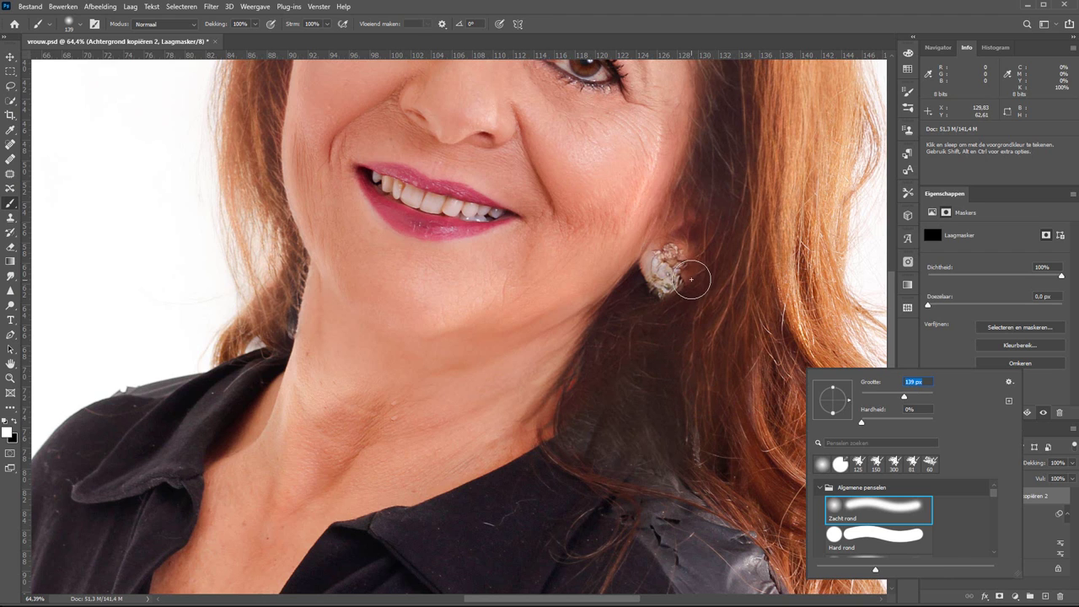
key("Return")
left_click_drag(655, 304, 604, 378)
left_click_drag(537, 494, 722, 113)
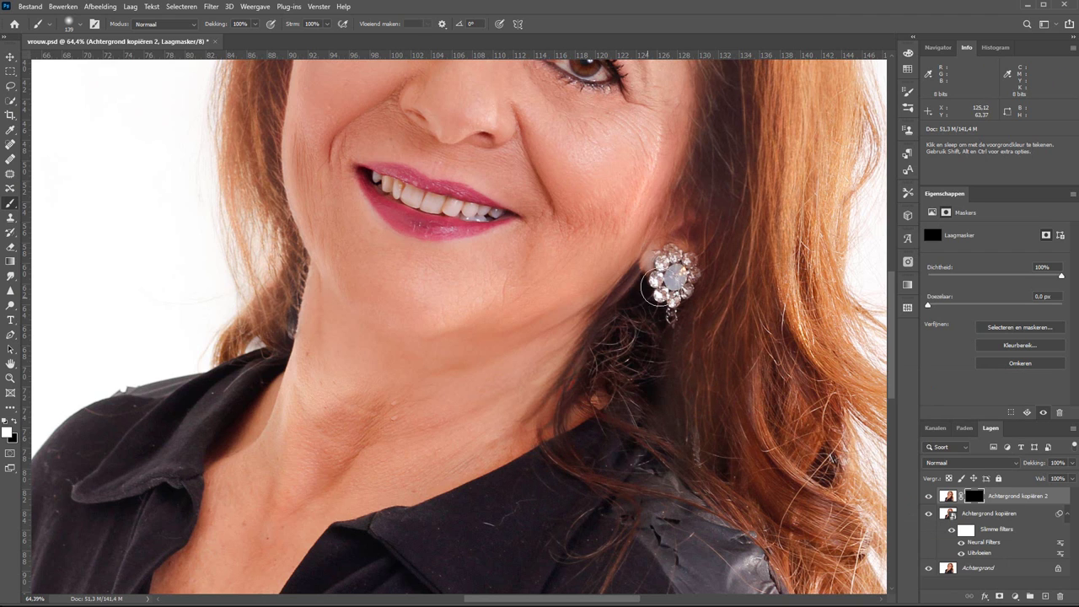
scroll(729, 185, "up", 5)
scroll(750, 253, "up", 3)
scroll(758, 245, "left", 2)
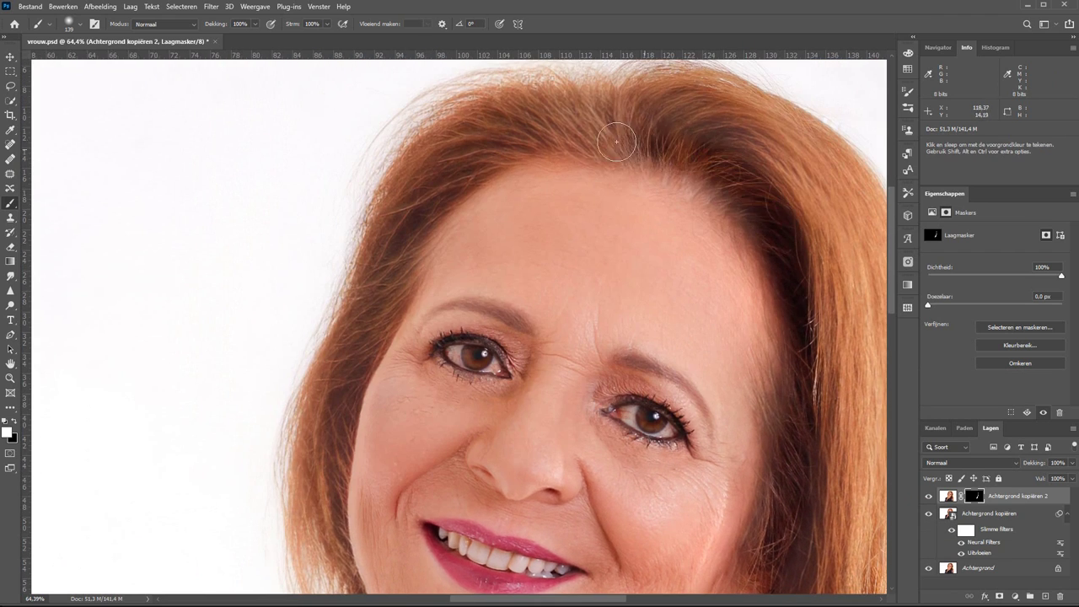
scroll(329, 422, "down", 3)
left_click_drag(354, 248, 405, 475)
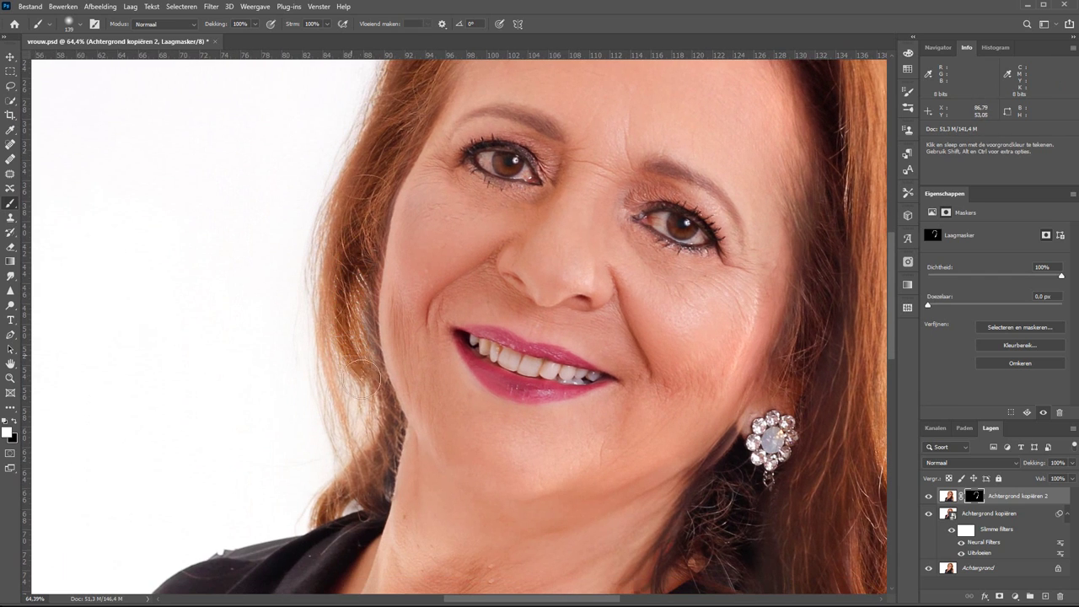
scroll(405, 474, "up", 5)
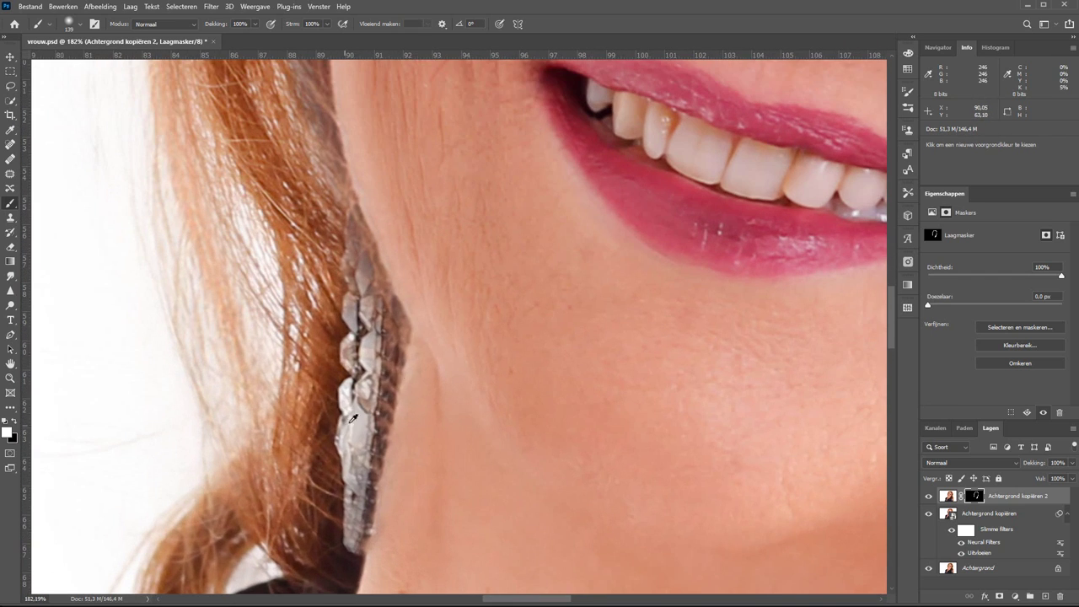
With a 67 px brush, paint the left earring back in, bottom and top.
right_click(343, 392)
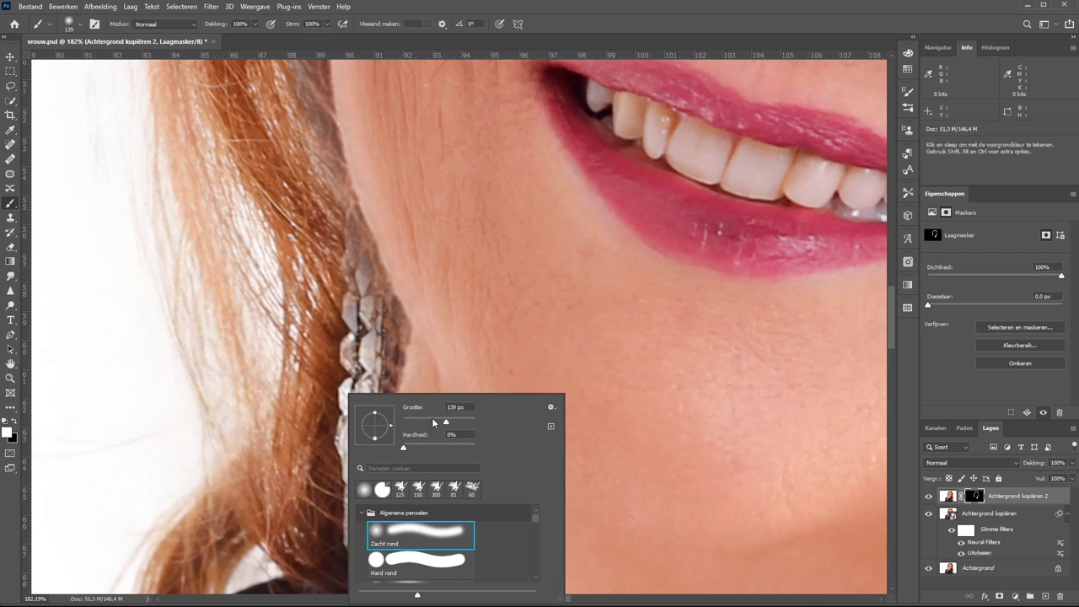
left_click_drag(436, 423, 424, 423)
key("Return")
left_click_drag(345, 375, 352, 543)
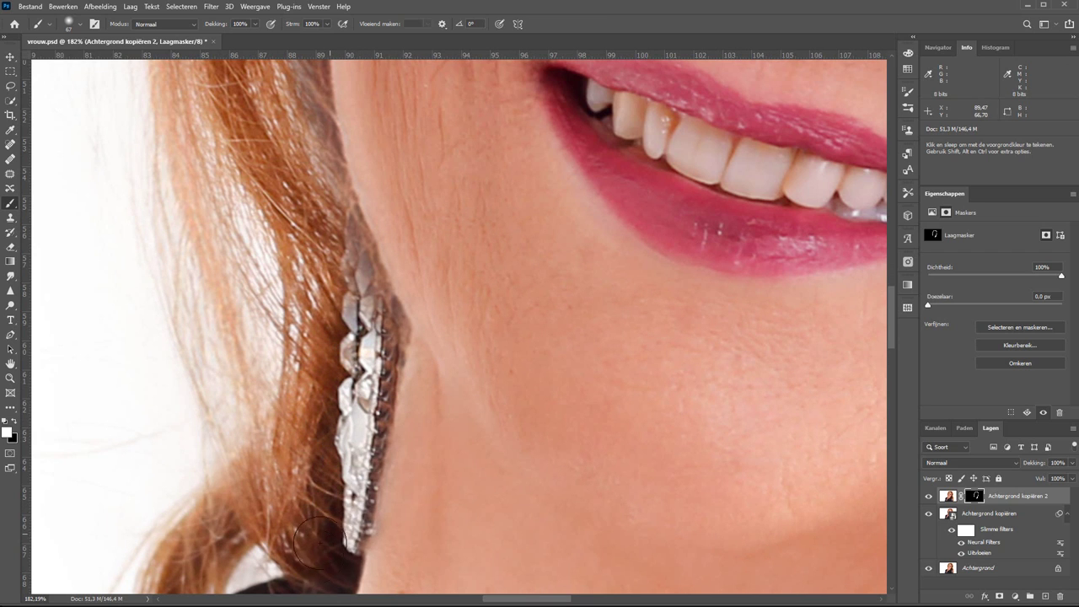
mouse_move(346, 296)
left_mouse_down()
mouse_move(345, 242)
mouse_move(380, 361)
mouse_move(358, 512)
mouse_move(373, 512)
mouse_move(385, 475)
mouse_move(361, 438)
mouse_move(392, 366)
mouse_move(389, 422)
mouse_move(397, 361)
mouse_move(384, 498)
left_mouse_up()
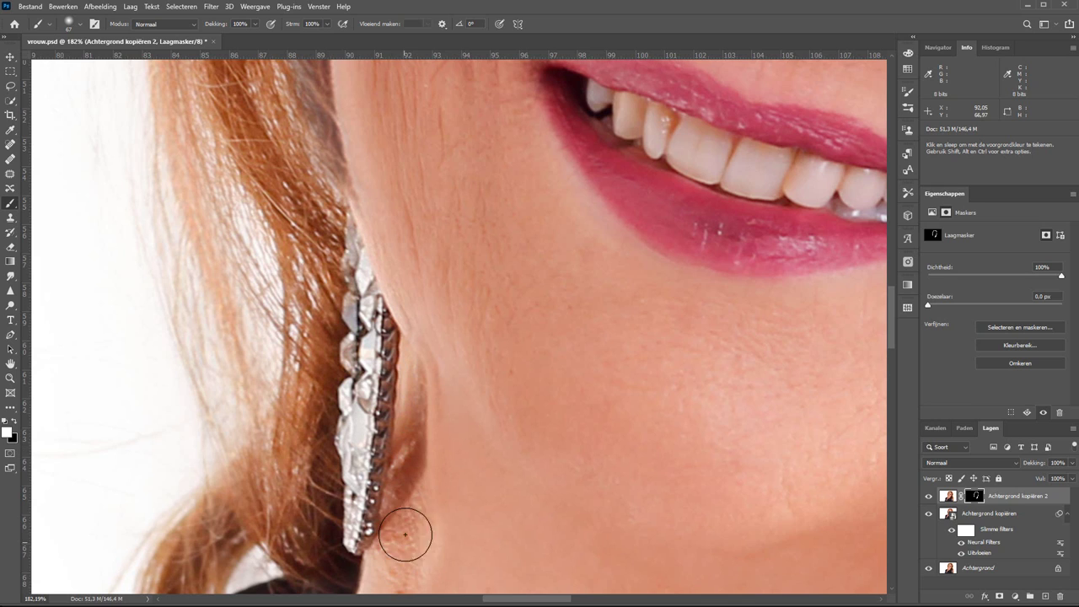
Touch up the left earring's edge with a smaller brush in white.
key("x")
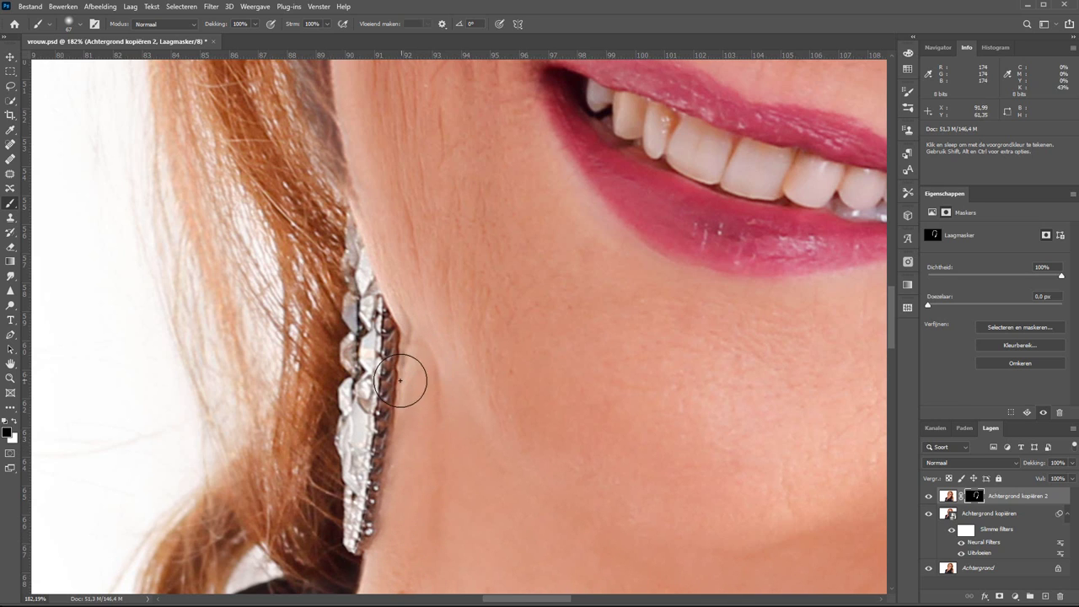
right_click(405, 380)
left_click_drag(463, 410, 474, 410)
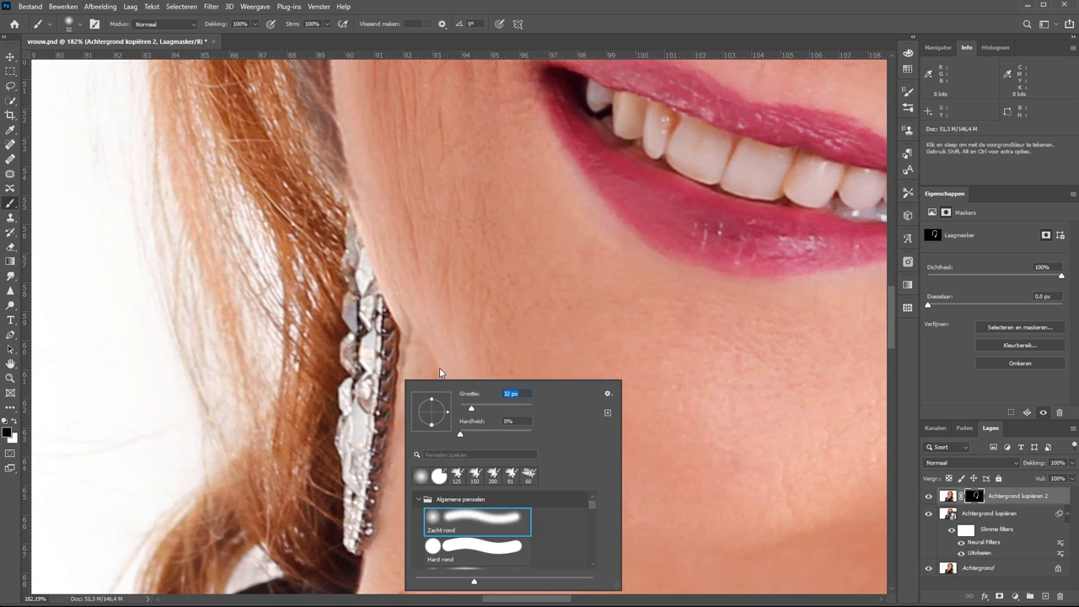
left_click(454, 335)
key("x")
left_click_drag(384, 374, 358, 514)
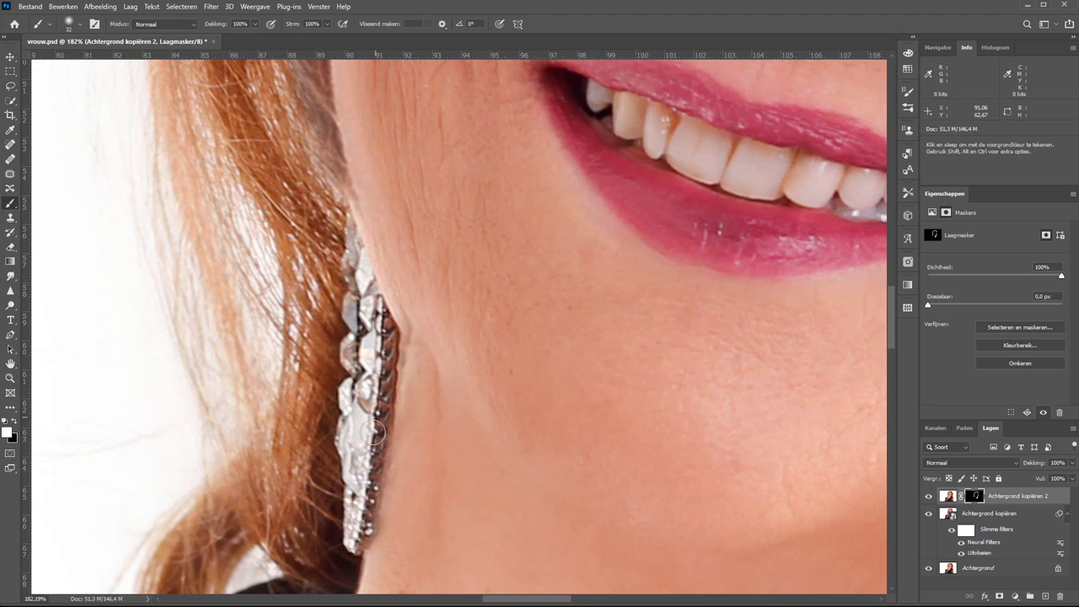
scroll(359, 514, "down", 5)
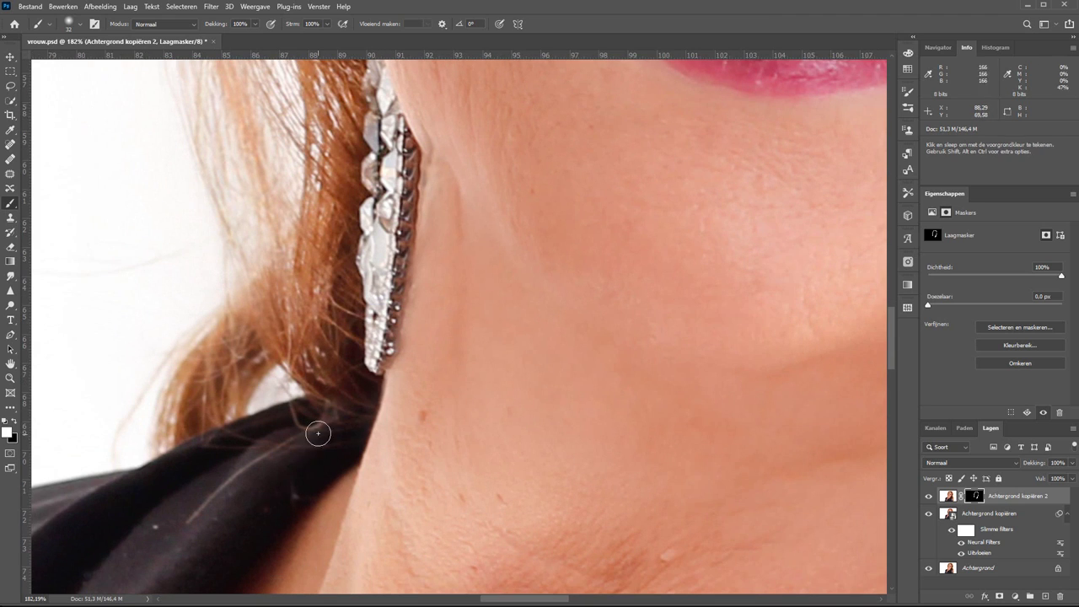
With an 80 px brush, zoom in and paint black beside the right earring.
right_click(335, 411)
left_click_drag(391, 432, 410, 435)
key("Return")
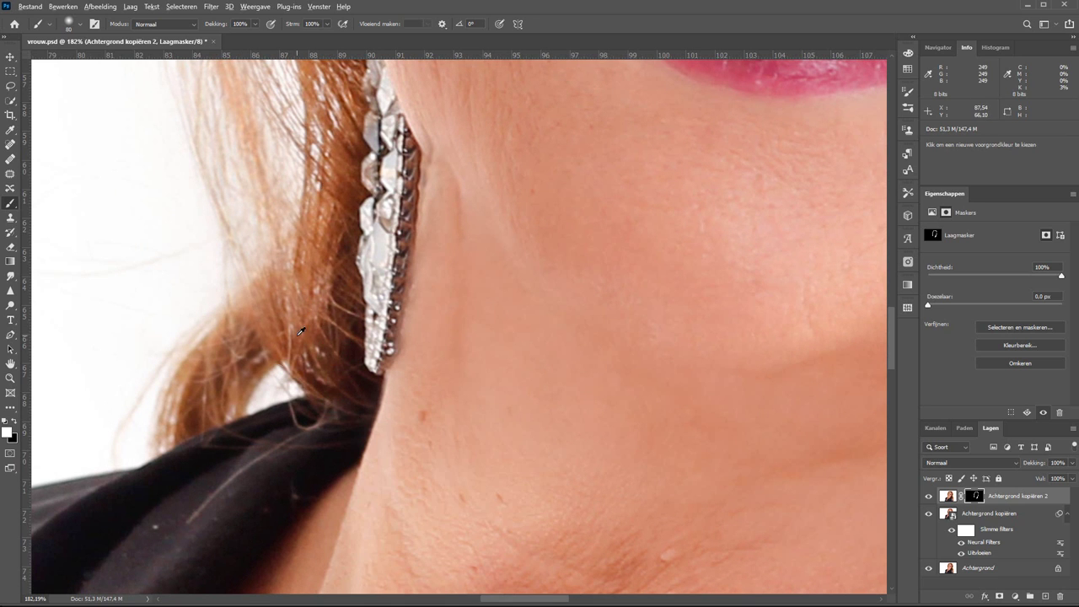
scroll(337, 384, "up", 5)
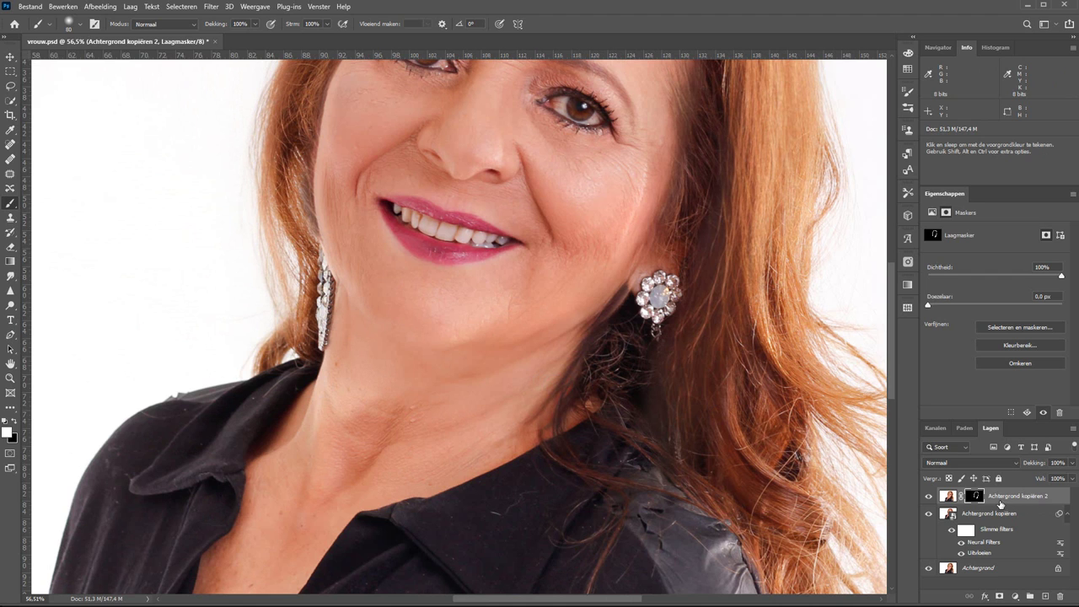
key("z")
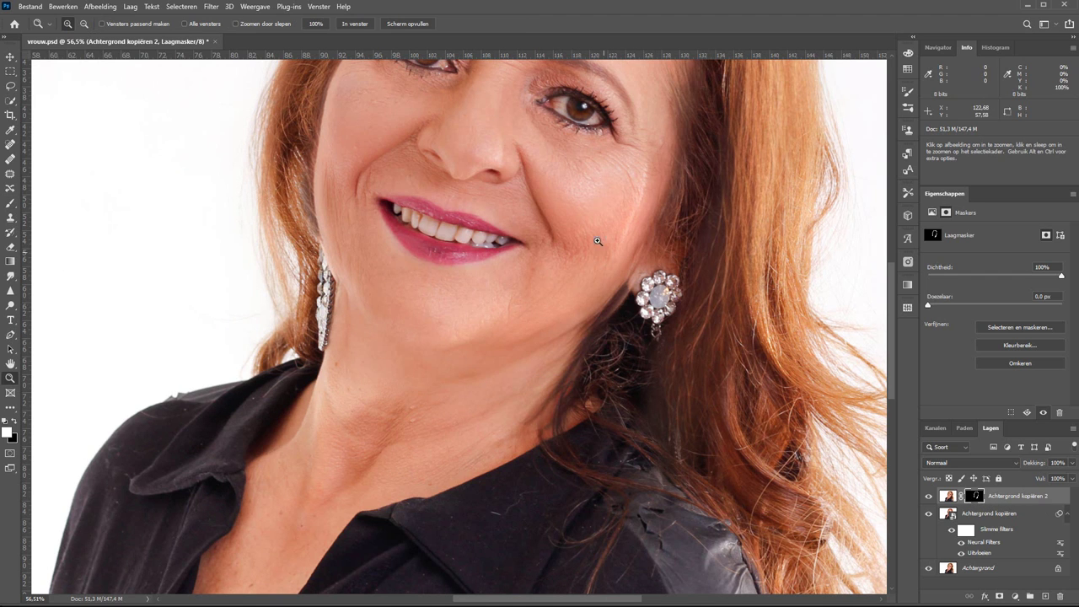
left_click_drag(585, 217, 702, 356)
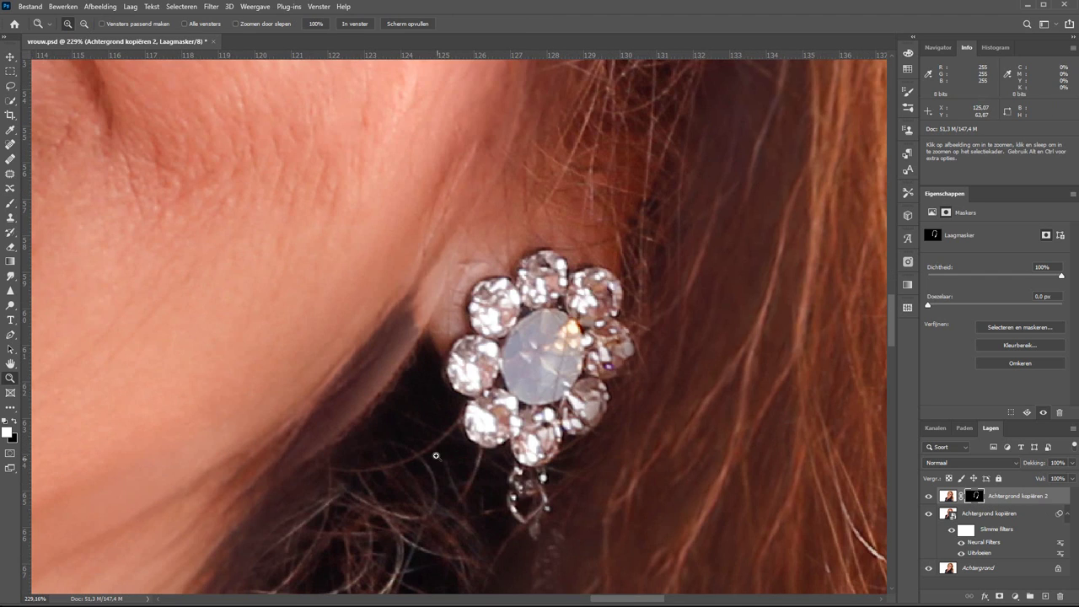
key("x")
key("b")
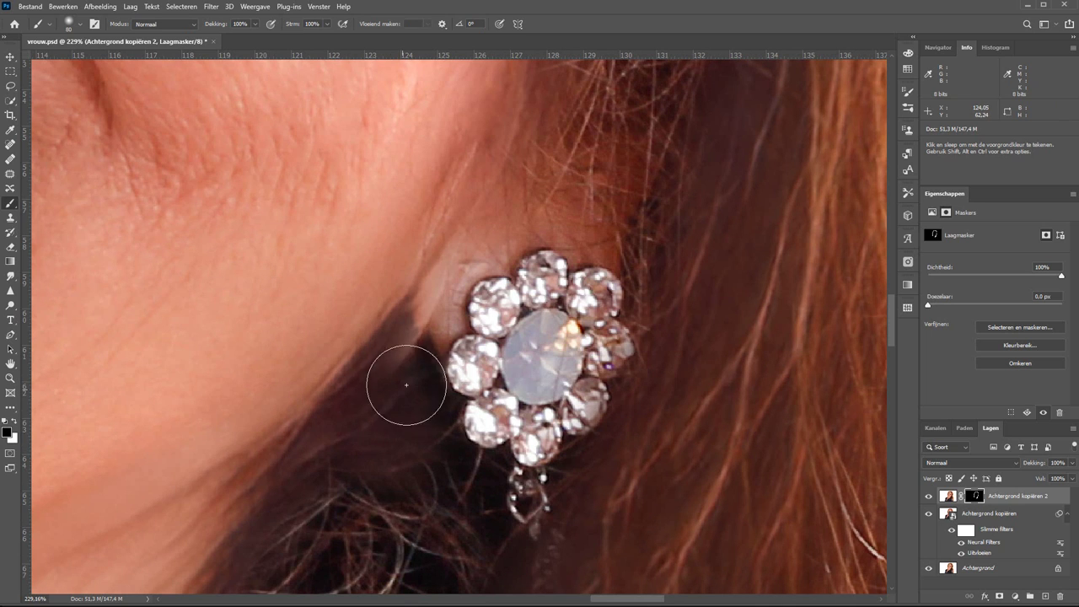
mouse_move(397, 409)
left_mouse_down()
mouse_move(529, 295)
mouse_move(264, 508)
left_mouse_up()
key("x")
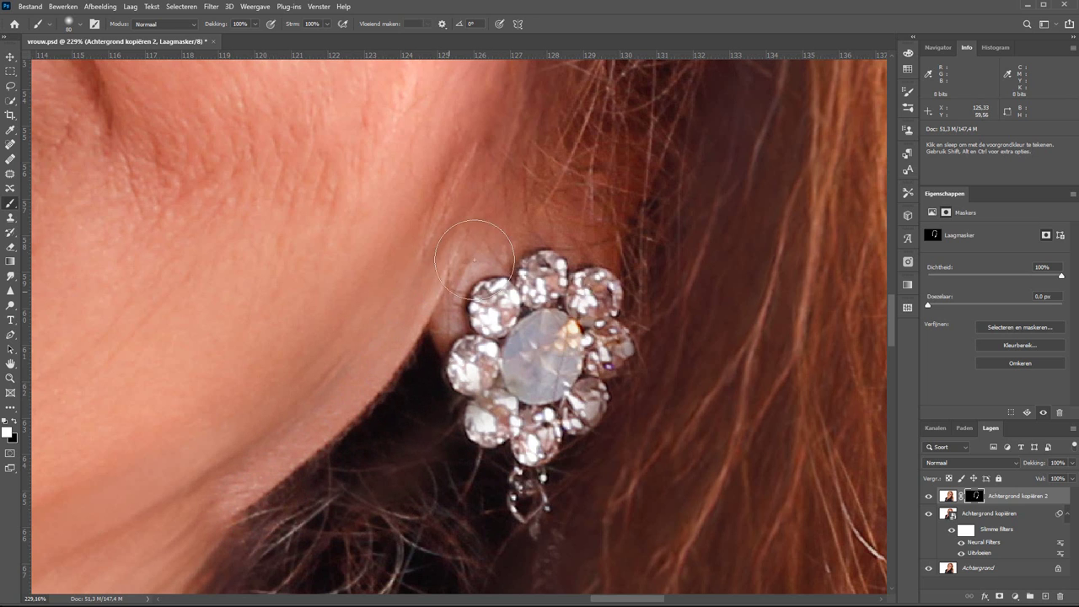
scroll(528, 434, "down", 3)
scroll(528, 434, "down", 5)
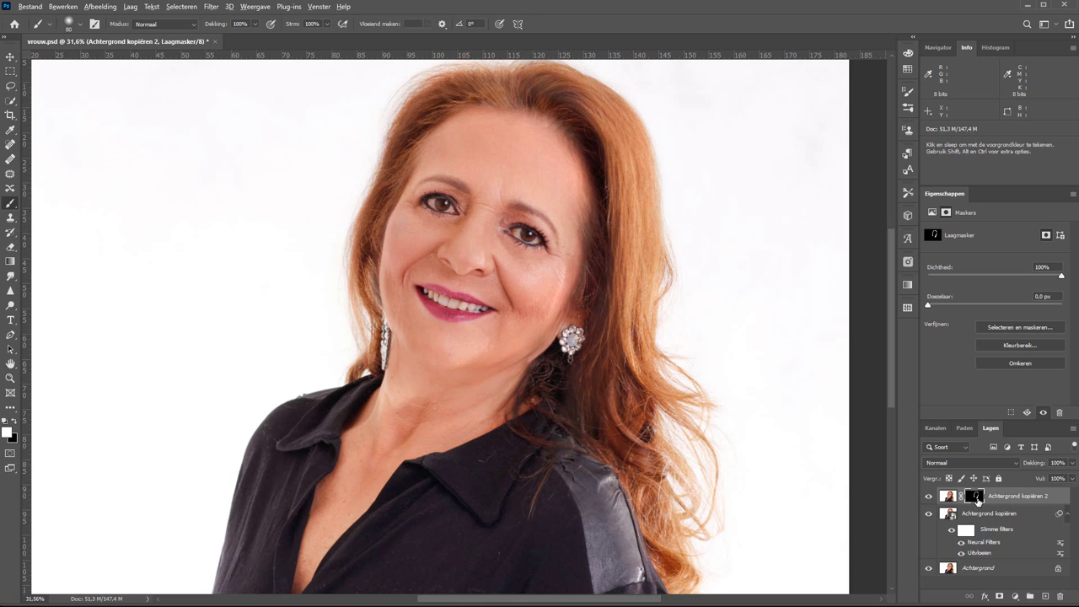
Viewing the mask alone, clean up its stray dark and grey lines with the brush.
left_click(976, 497, "alt")
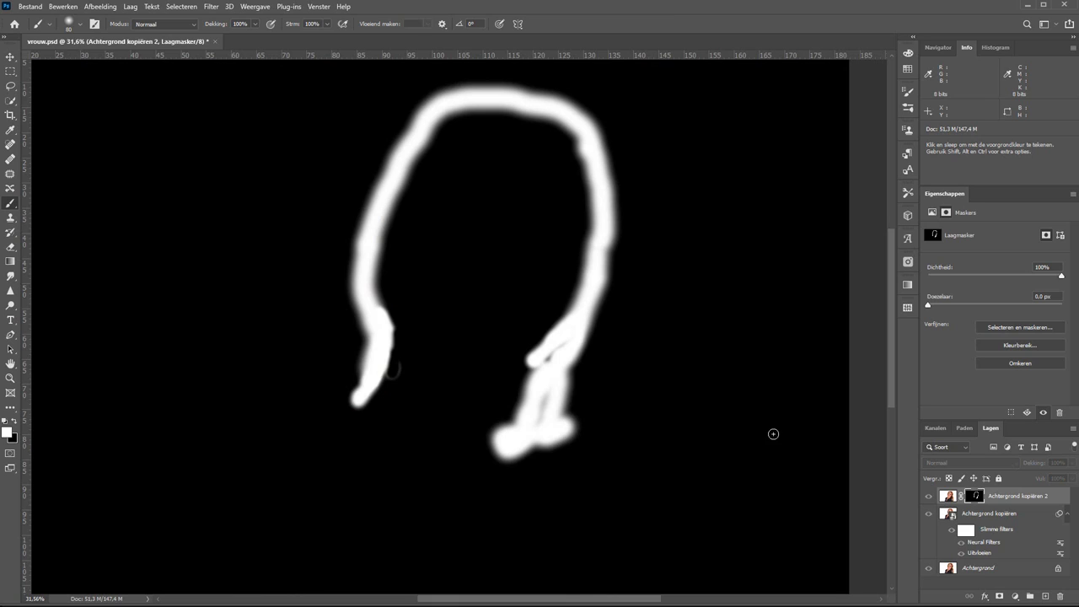
key("z")
left_click_drag(485, 314, 633, 499)
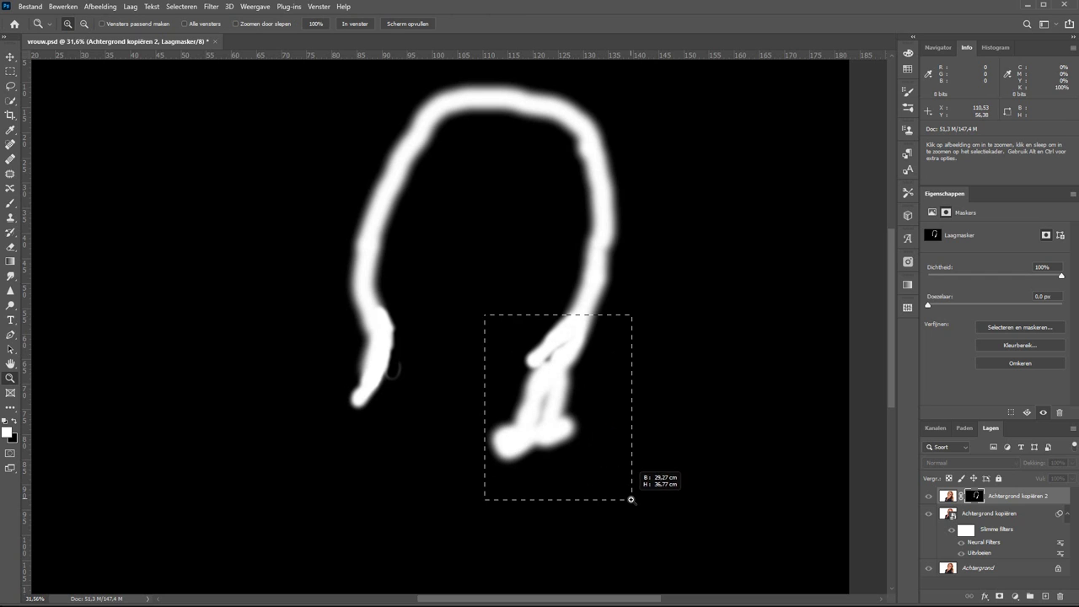
key("b")
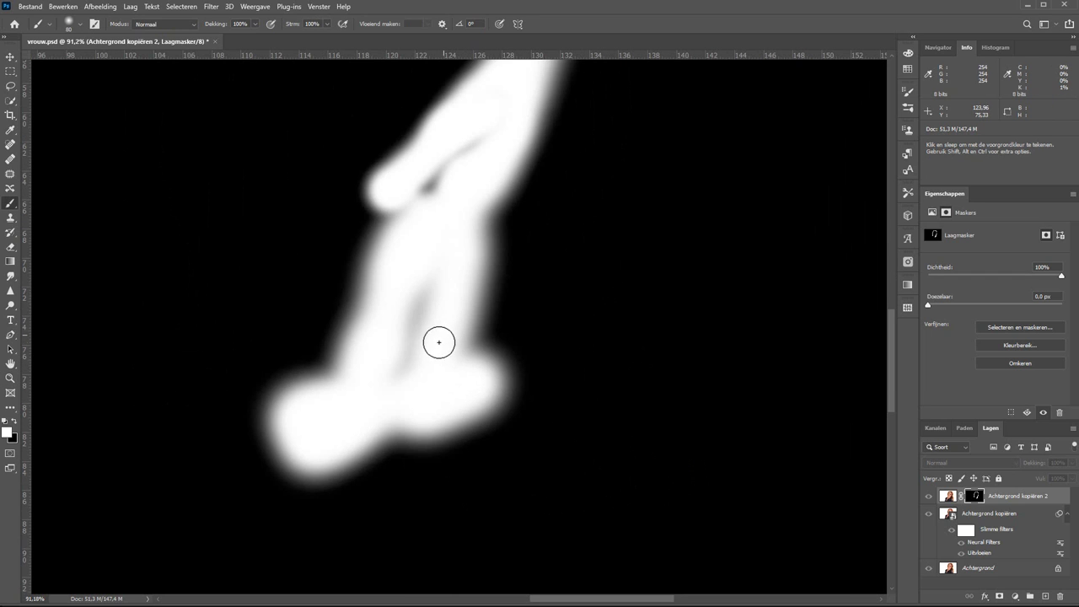
left_click_drag(403, 373, 437, 173)
left_click_drag(261, 378, 758, 445)
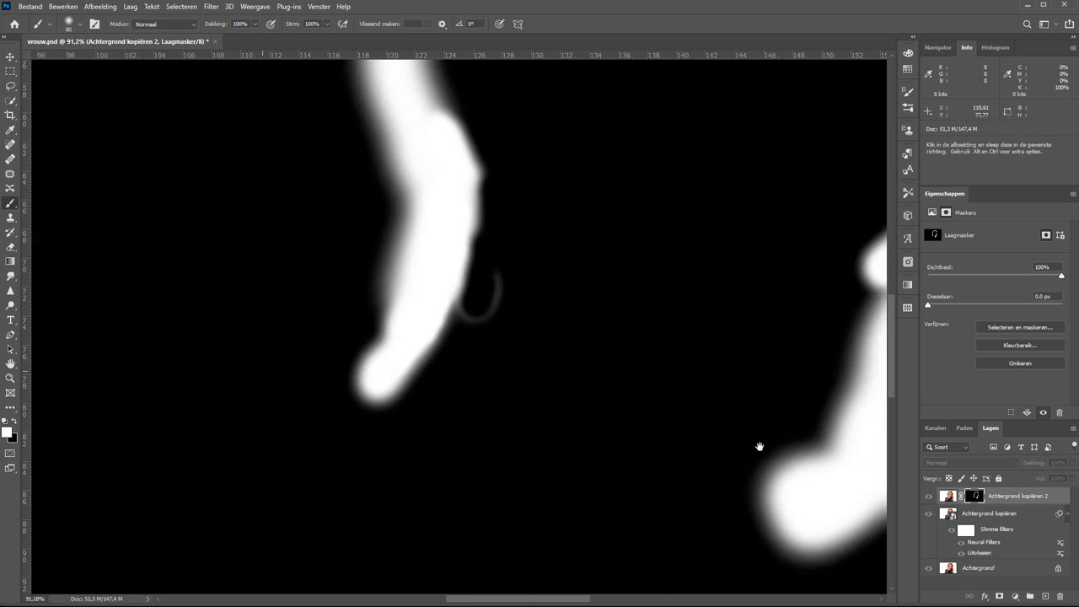
key("x")
left_click_drag(525, 293, 482, 329)
key("ctrl+0")
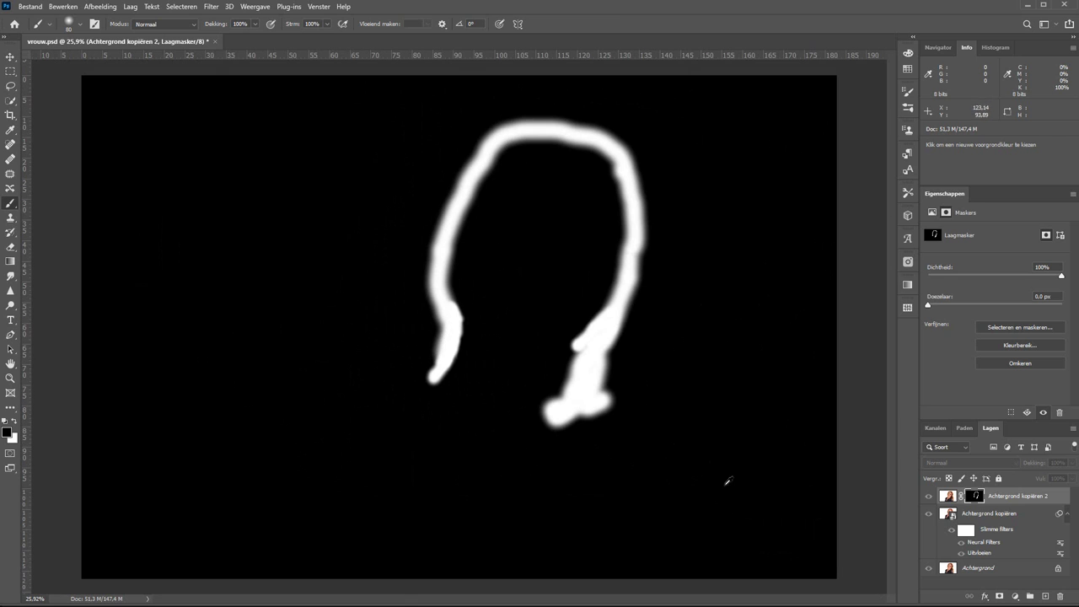
left_click(929, 498)
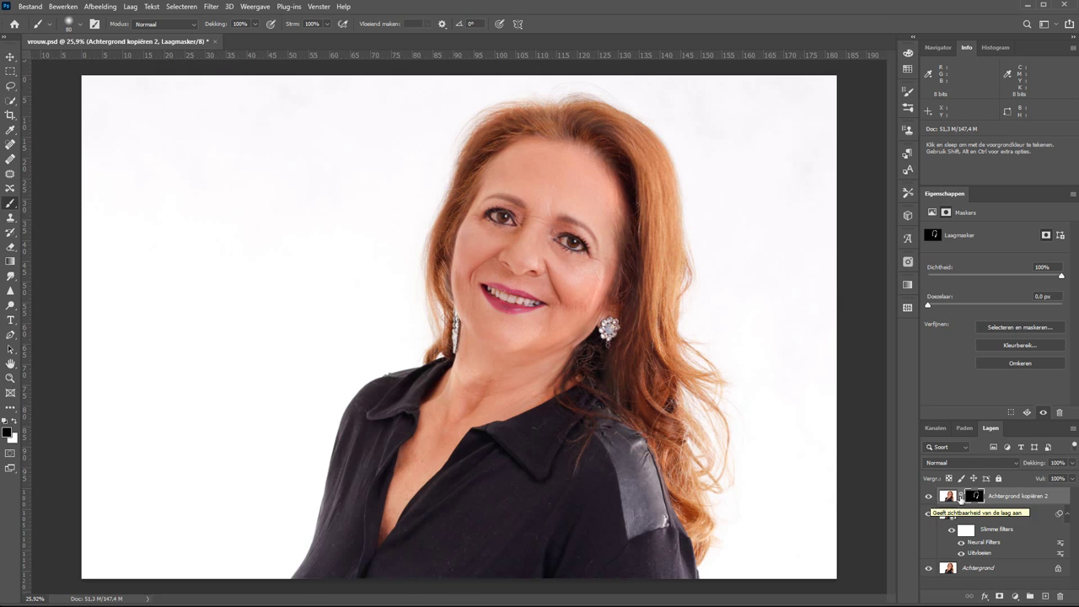
Fill large white areas of the mask with a 700 px, then 400 px, pencil.
left_click(973, 498, "alt")
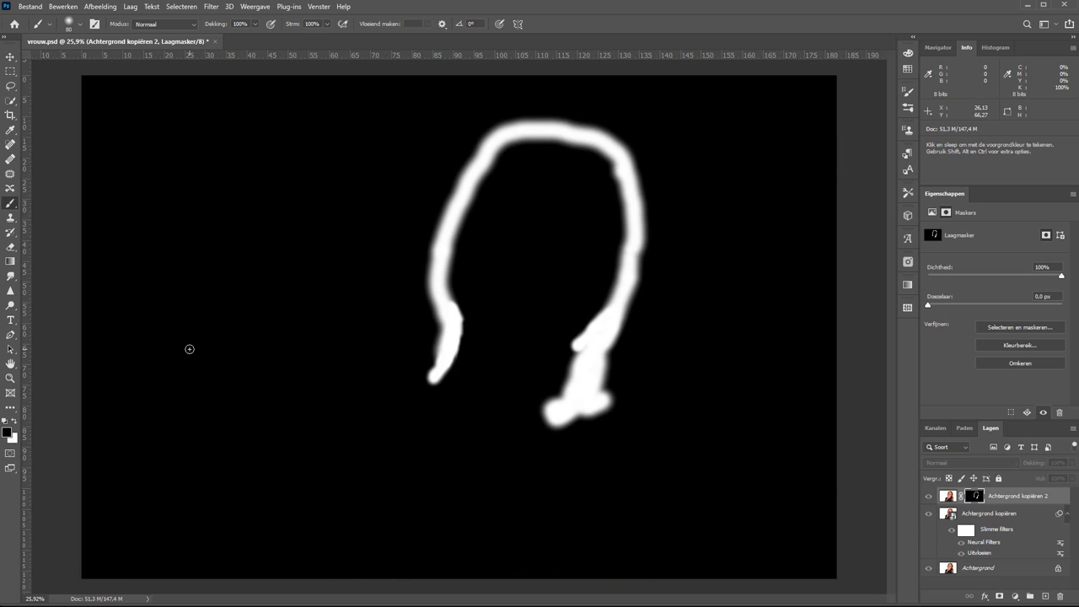
key("shift+b")
key("bracketright")
key("bracketright")
key("bracketright")
key("bracketright")
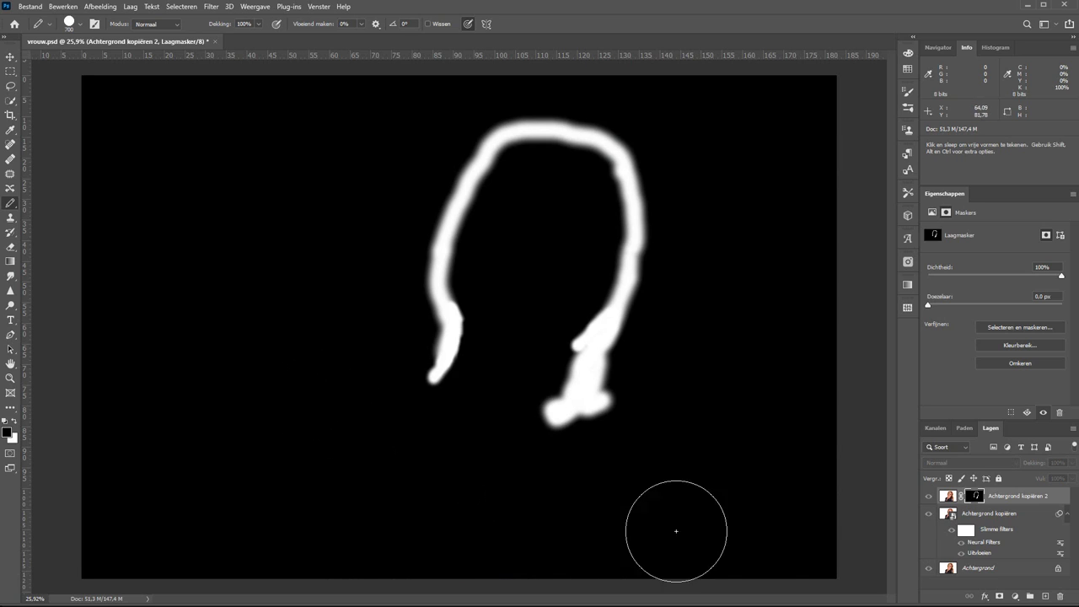
key("x")
mouse_move(640, 455)
left_mouse_down()
mouse_move(649, 372)
mouse_move(679, 282)
mouse_move(688, 176)
left_mouse_up()
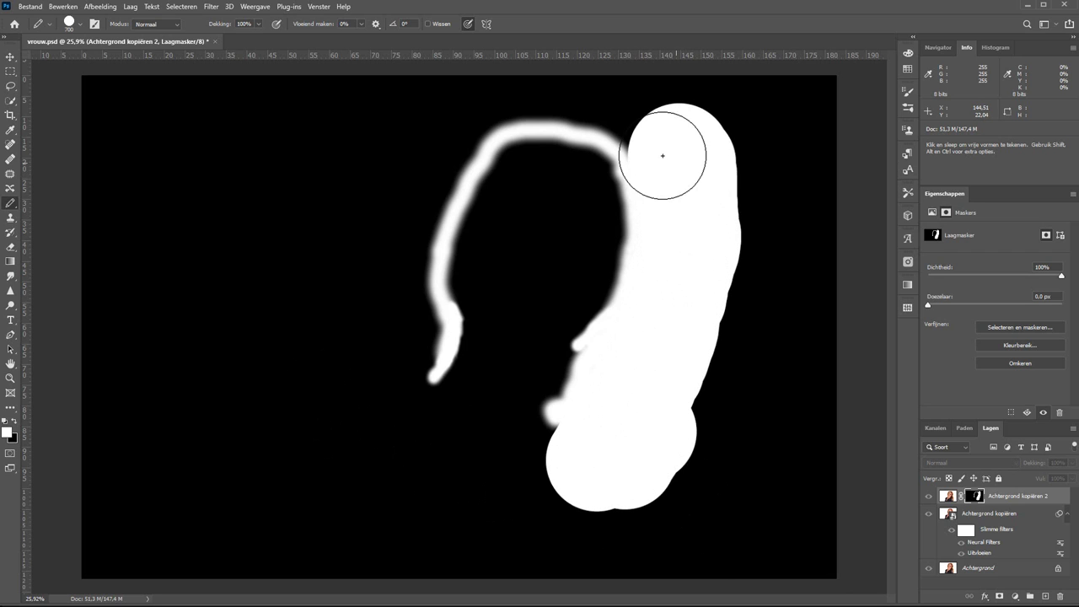
key("bracketleft")
key("bracketleft")
key("bracketleft")
mouse_move(640, 149)
left_mouse_down()
mouse_move(570, 101)
mouse_move(493, 101)
mouse_move(438, 163)
mouse_move(516, 97)
mouse_move(590, 103)
mouse_move(646, 140)
left_mouse_up()
key("ctrl+z")
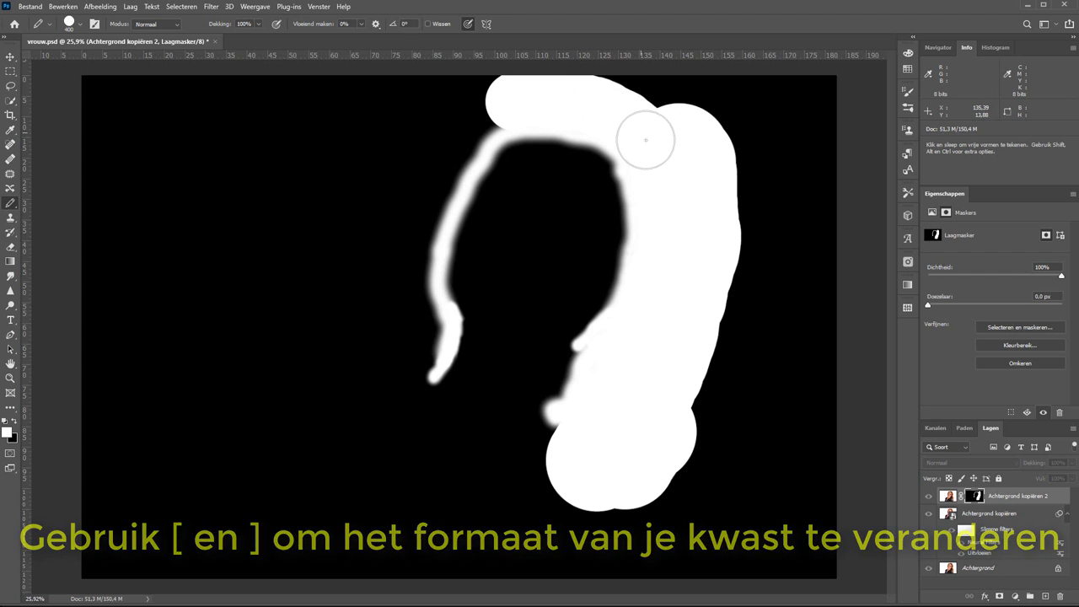
mouse_move(505, 99)
left_mouse_down()
mouse_move(465, 120)
mouse_move(429, 176)
mouse_move(409, 245)
mouse_move(415, 351)
mouse_move(385, 309)
mouse_move(471, 80)
mouse_move(722, 277)
mouse_move(671, 468)
left_mouse_up()
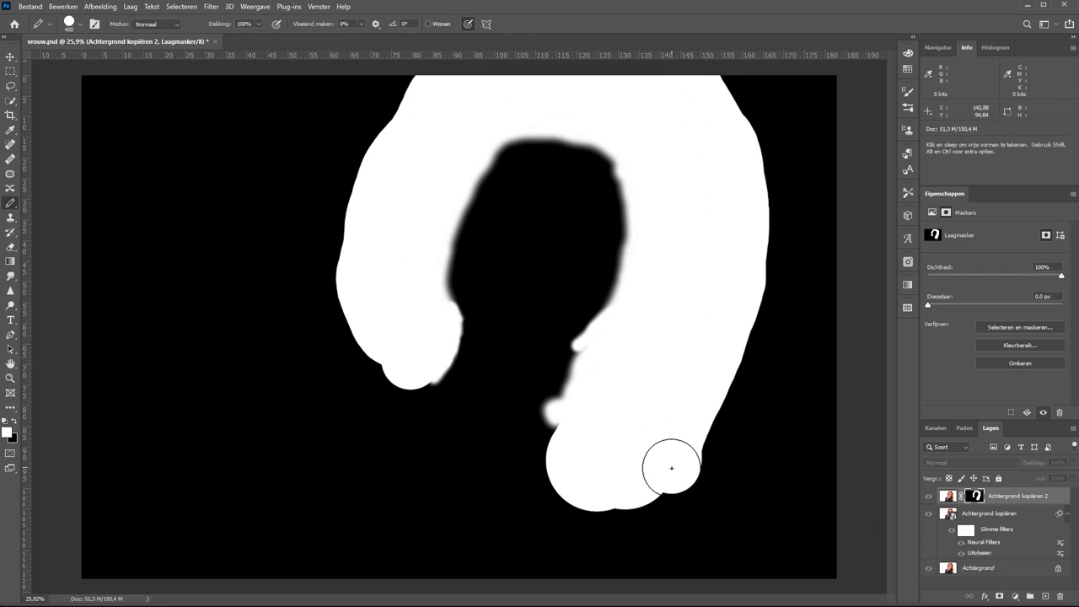
left_click(929, 497)
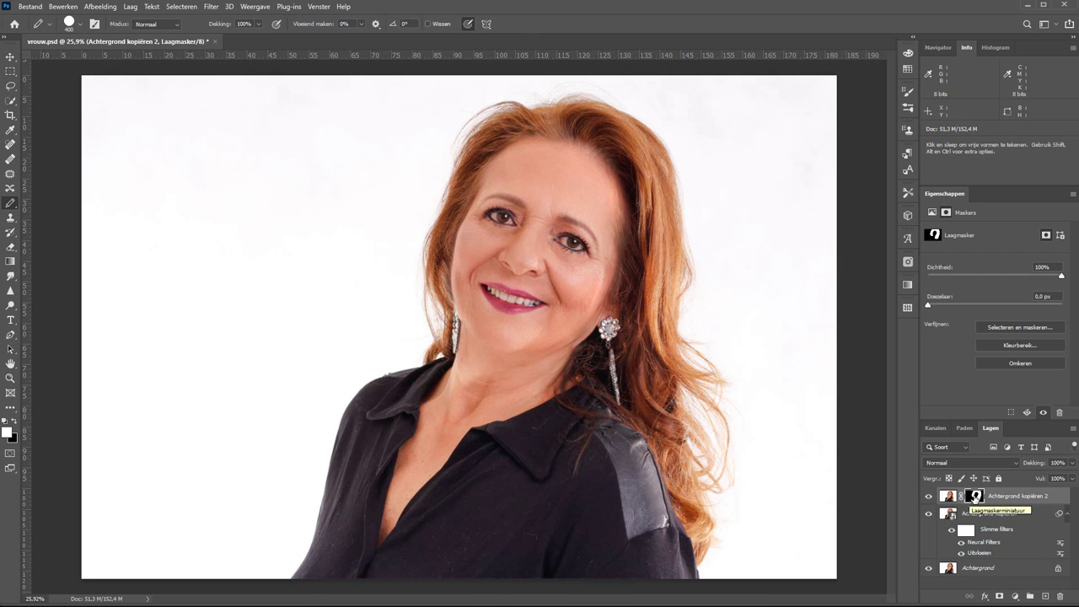
Toggle the earring mask off and on to compare, then zoom into the neck and collar.
key("shift")
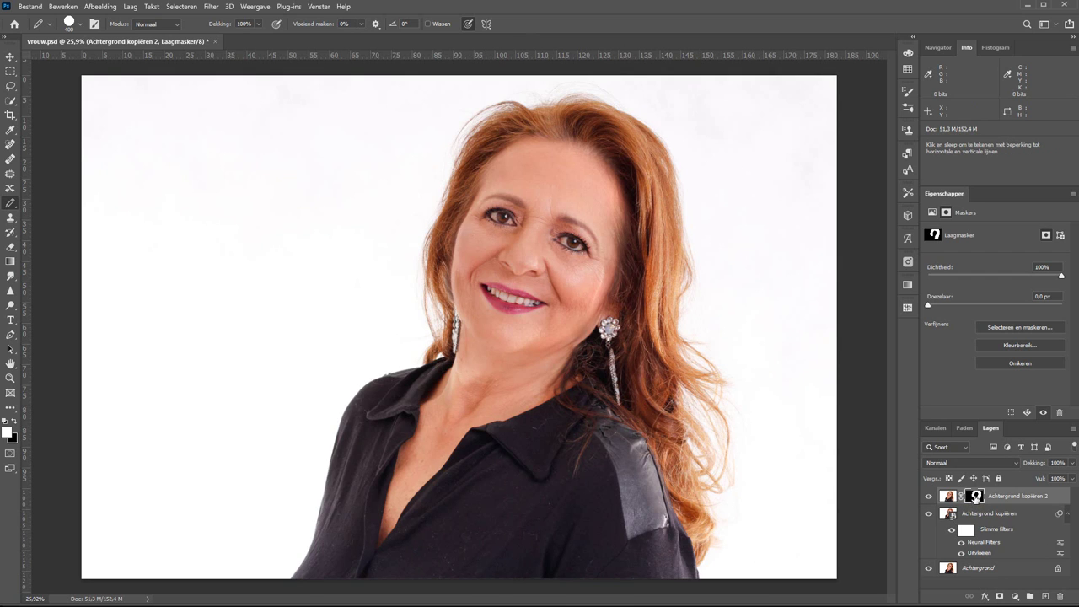
left_click(975, 496, "shift")
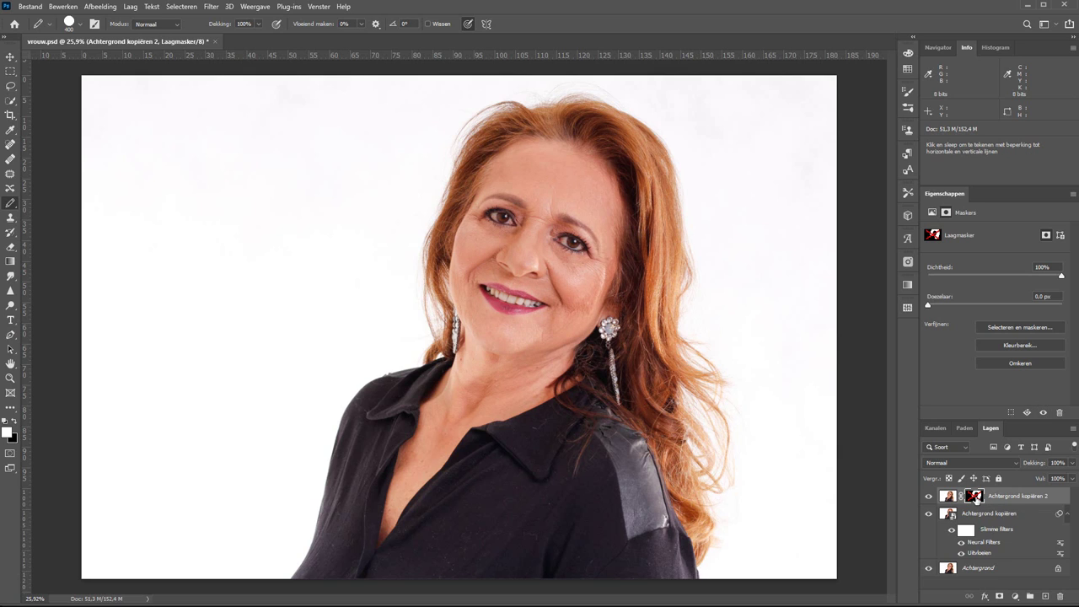
left_click(975, 496, "shift")
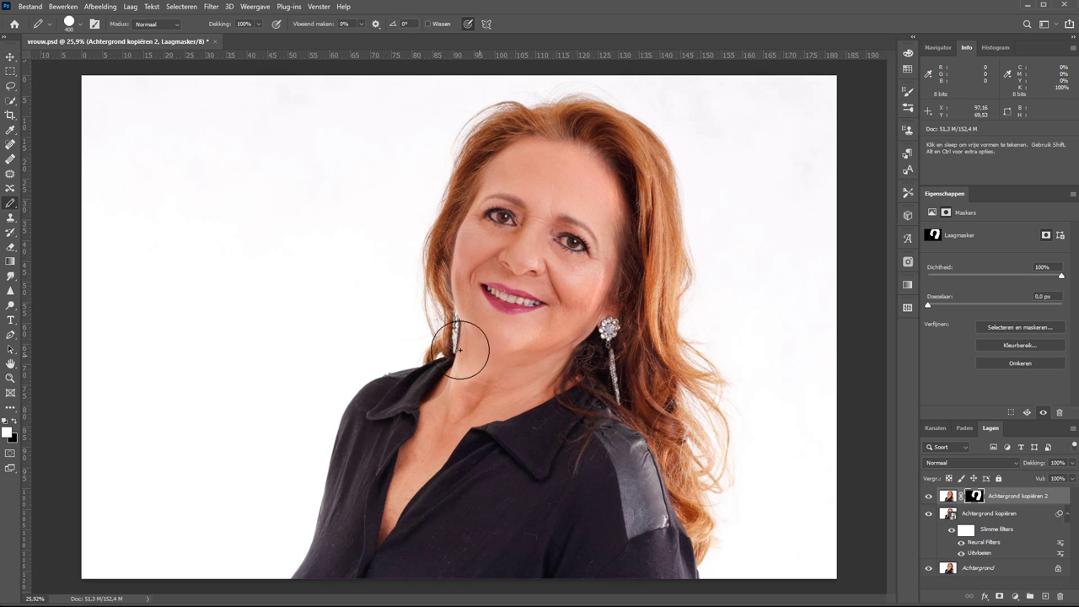
key("z")
mouse_move(289, 298)
left_mouse_down()
mouse_move(590, 512)
mouse_move(620, 548)
mouse_move(628, 380)
left_mouse_up()
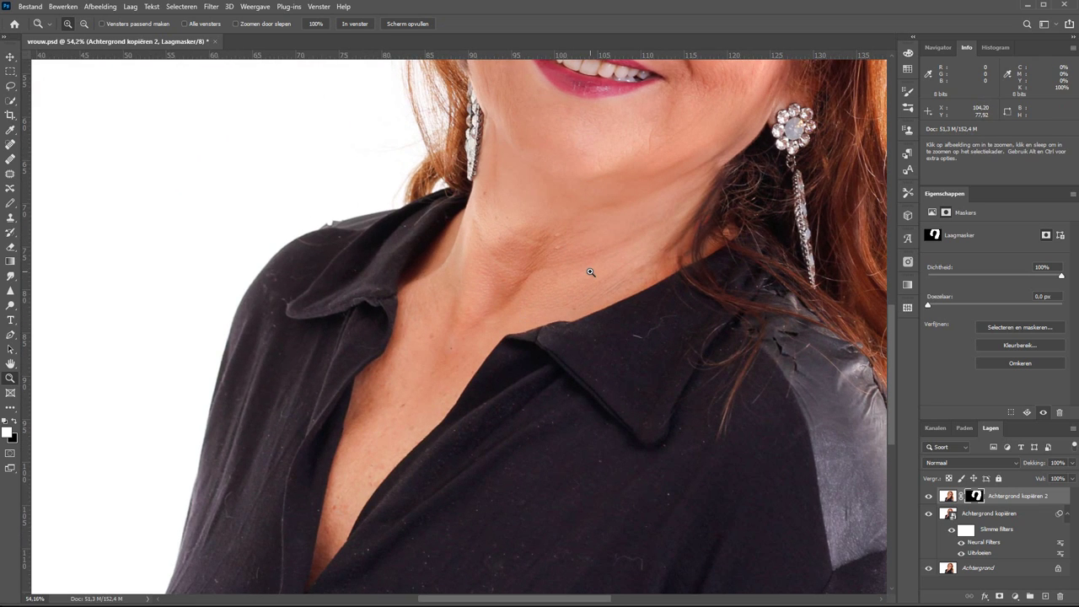
Duplicate Achtergrond as Achtergrond kopiëren 3, move it to the top, and make it a smart object.
left_click(979, 571)
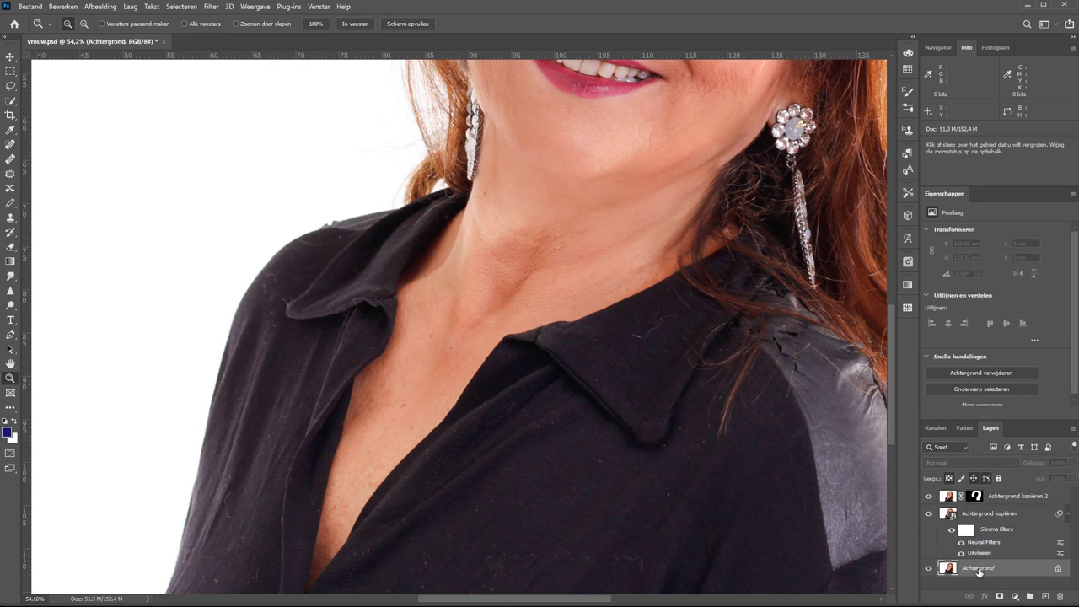
left_click(131, 7)
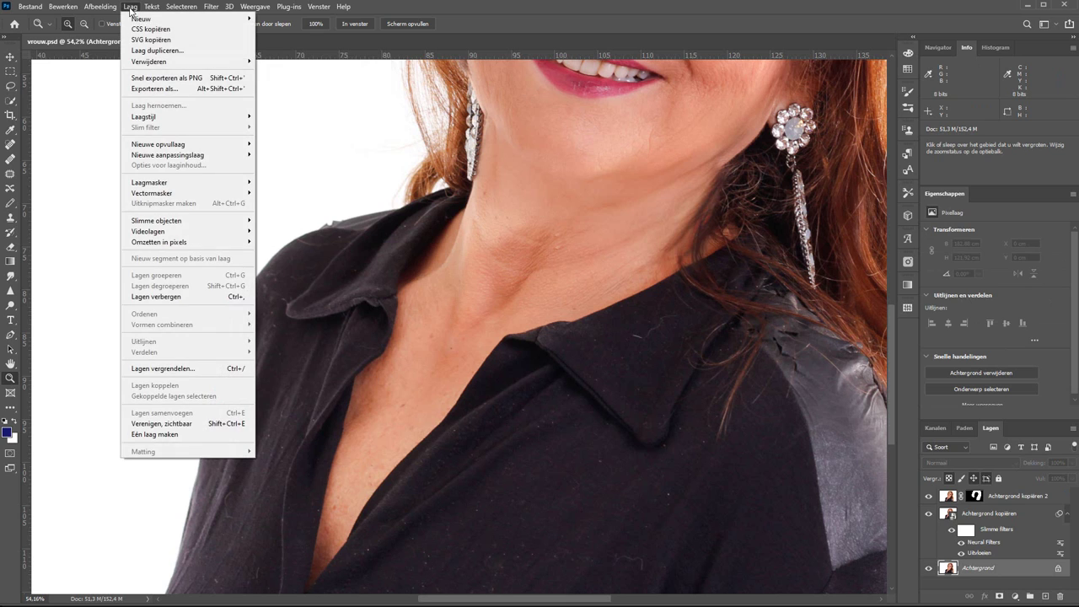
left_click(141, 50)
left_click(565, 126)
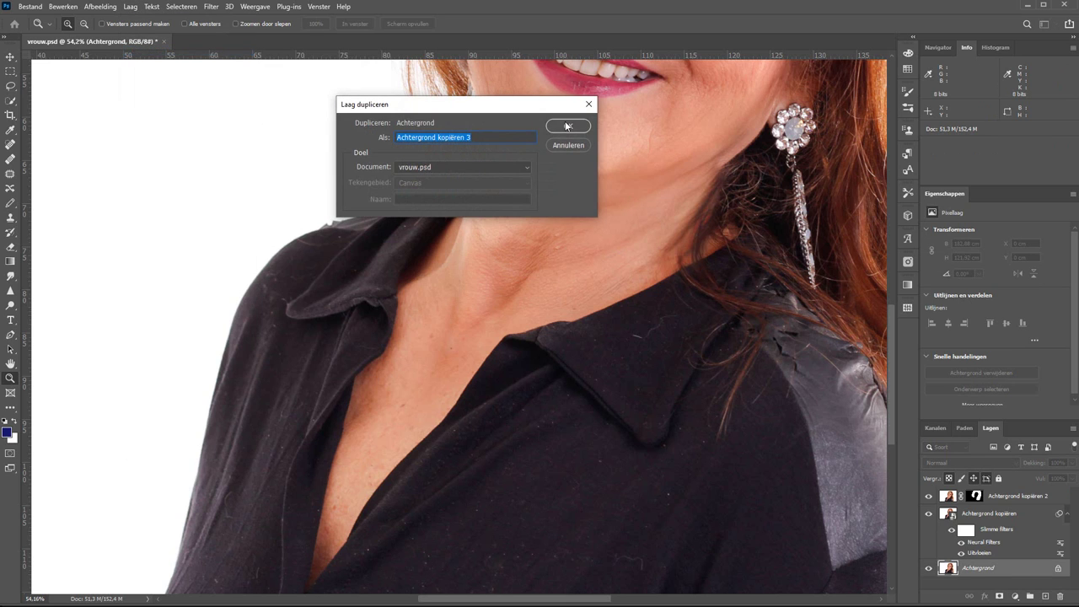
mouse_move(1016, 571)
left_mouse_down()
mouse_move(1007, 488)
mouse_move(1008, 506)
left_mouse_up()
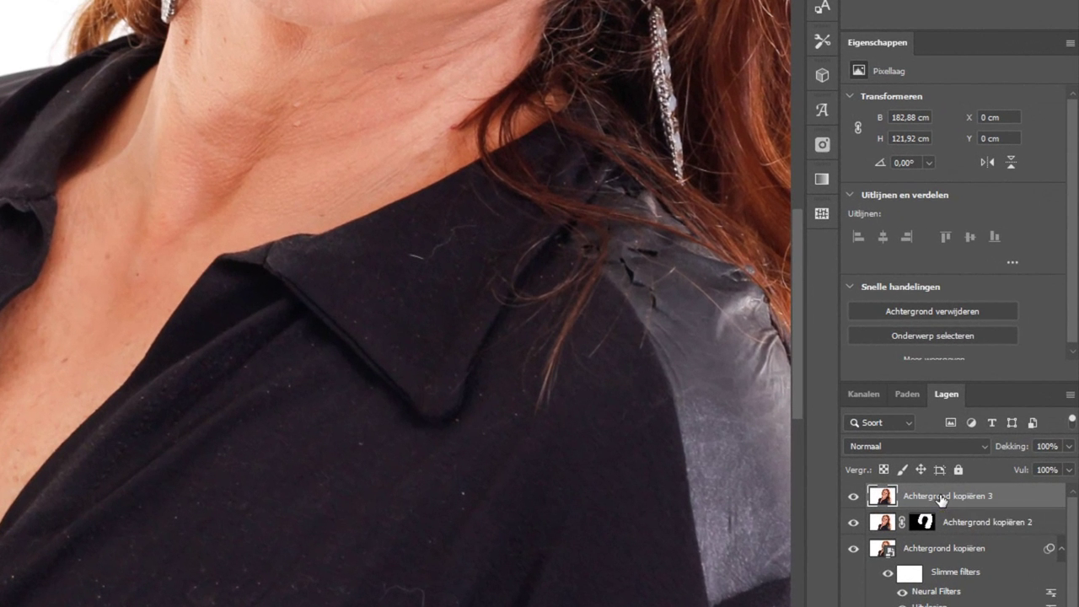
right_click(944, 499)
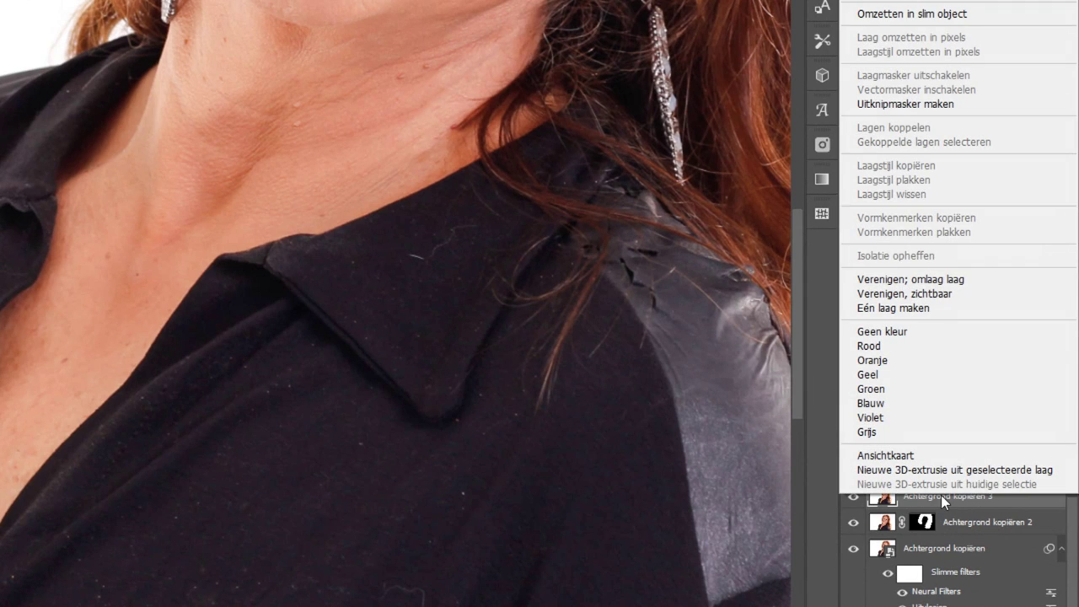
left_click(894, 15)
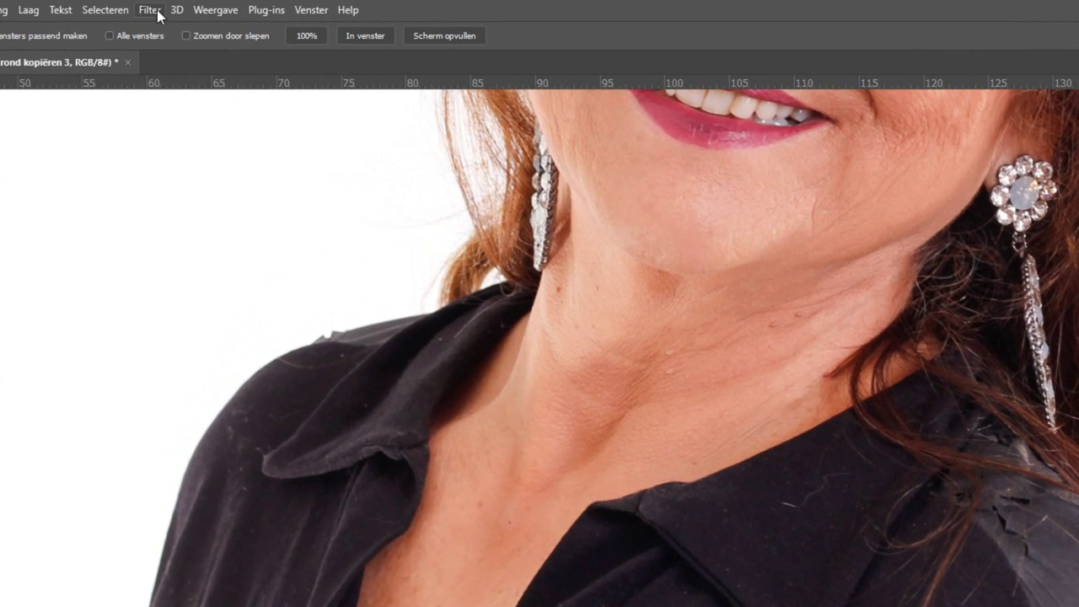
Apply Oppervlak vervagen at radius 10, threshold 9 as a smart filter, then review it unchanged.
left_click(212, 7)
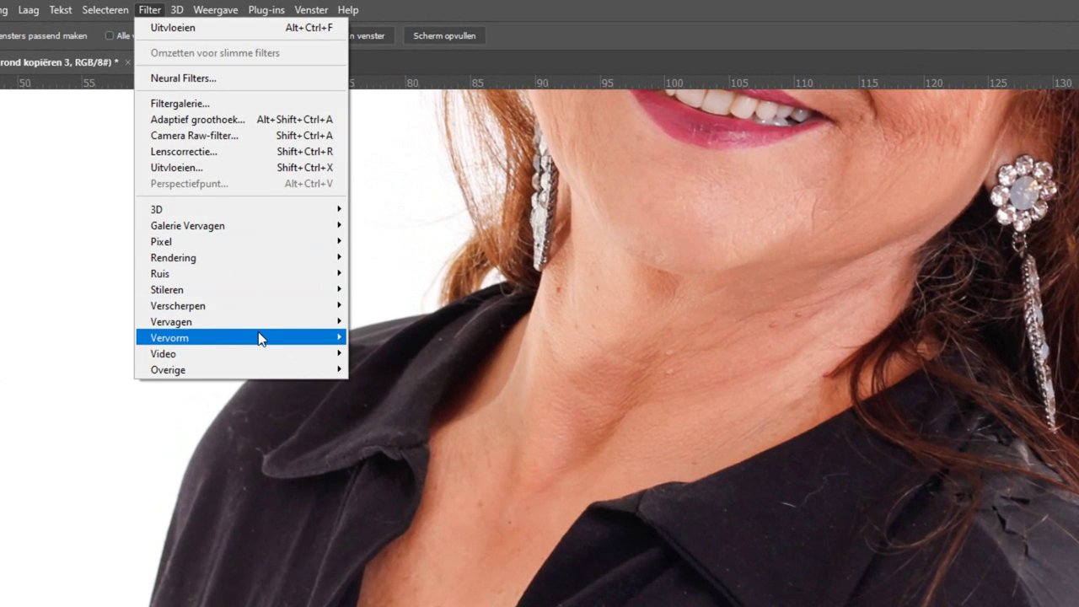
mouse_move(171, 321)
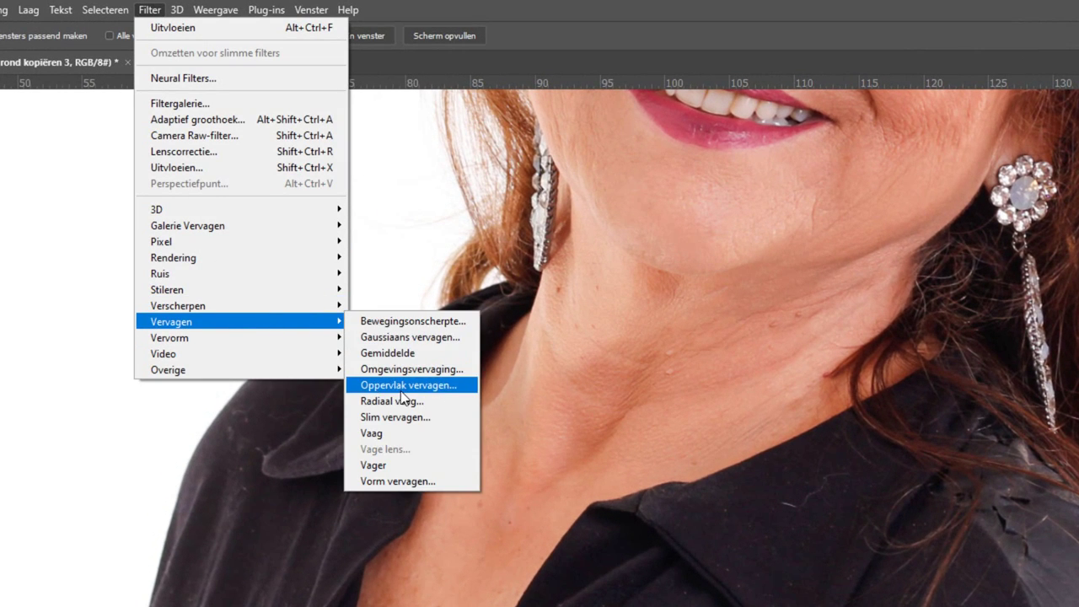
left_click(399, 385)
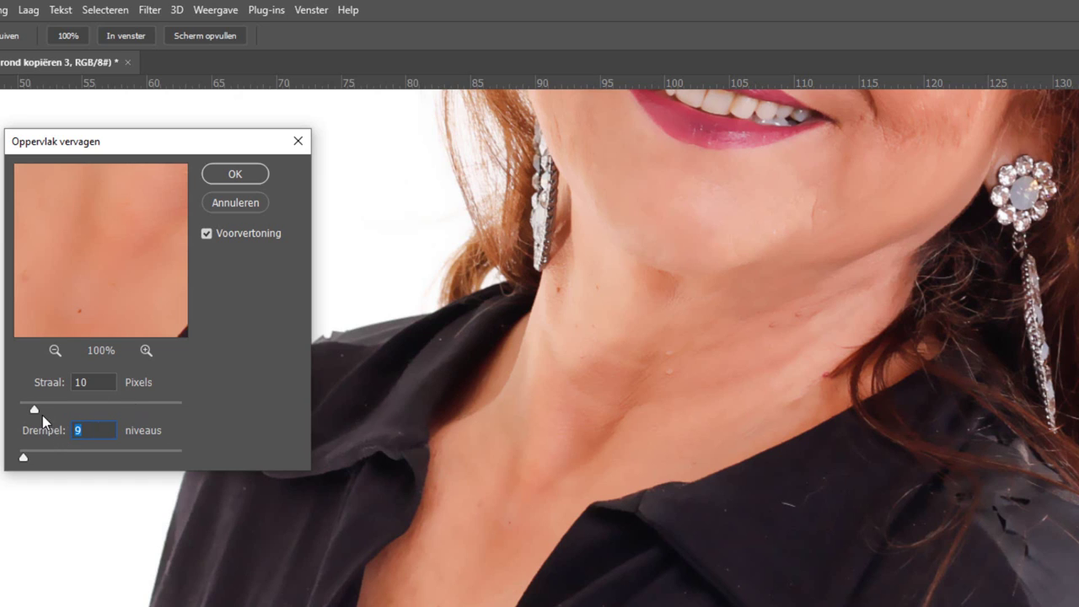
left_click(235, 174)
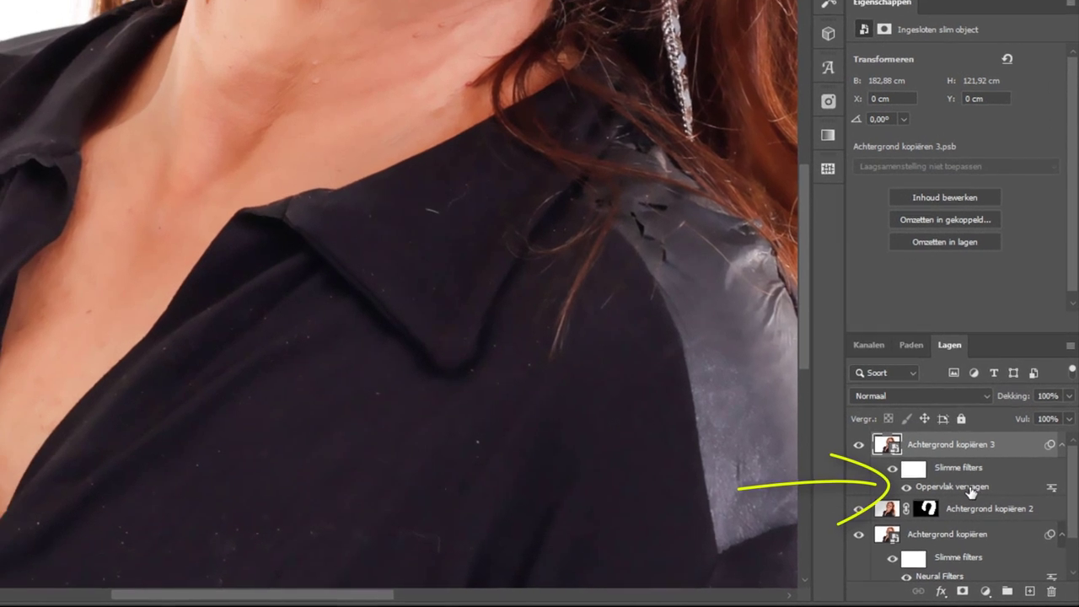
double_click(968, 489)
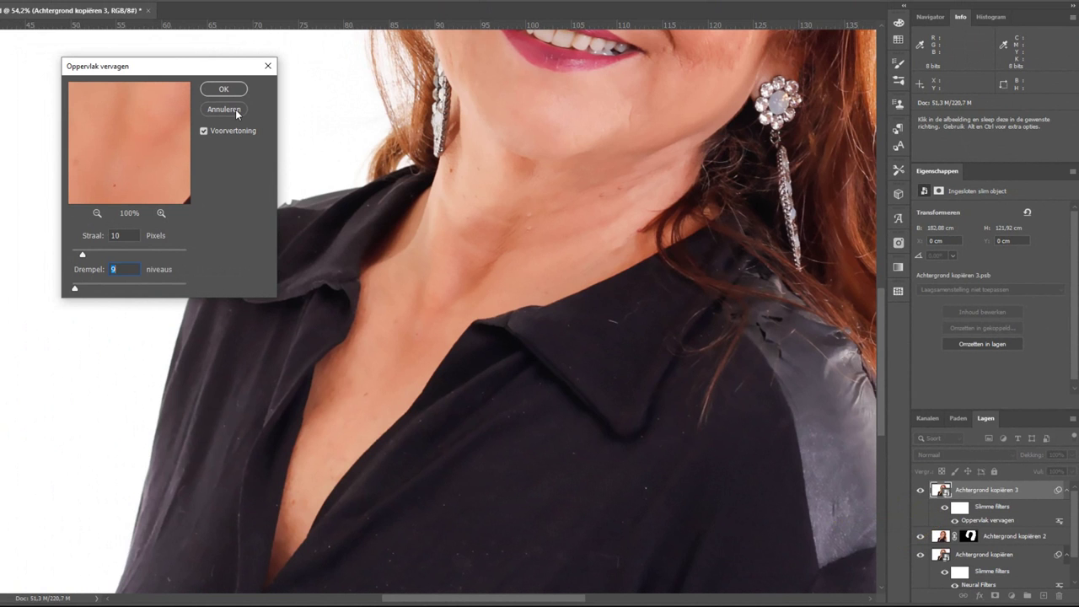
left_click(234, 108)
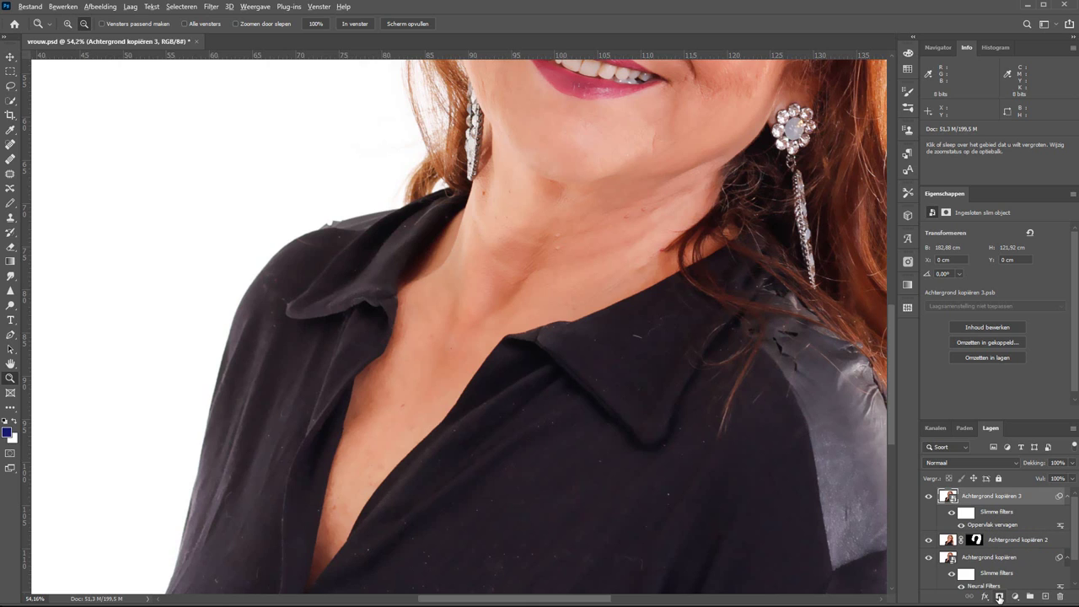
Add a hide-all mask to Achtergrond kopiëren 3 and paint white over the neck with a 400 px brush.
left_click(998, 596, "alt")
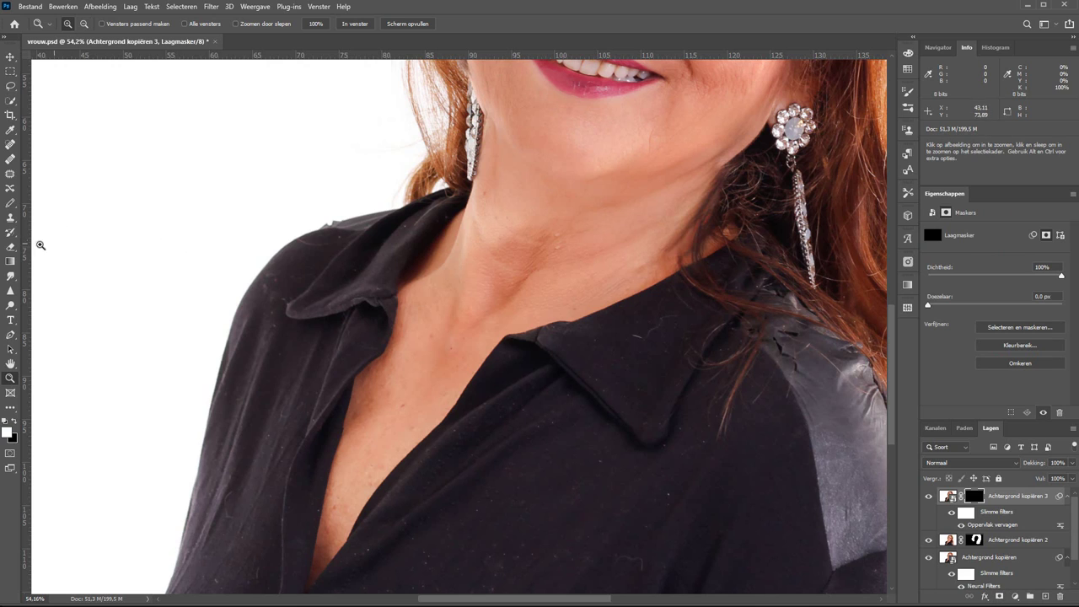
left_click(10, 203)
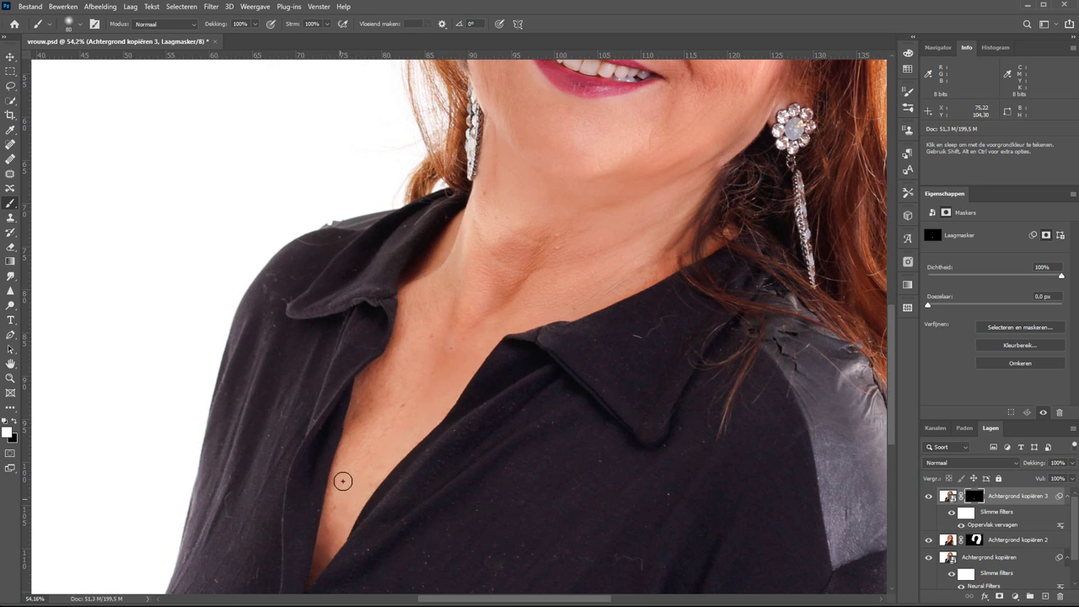
left_click_drag(377, 371, 423, 277)
key("bracketright")
key("bracketright")
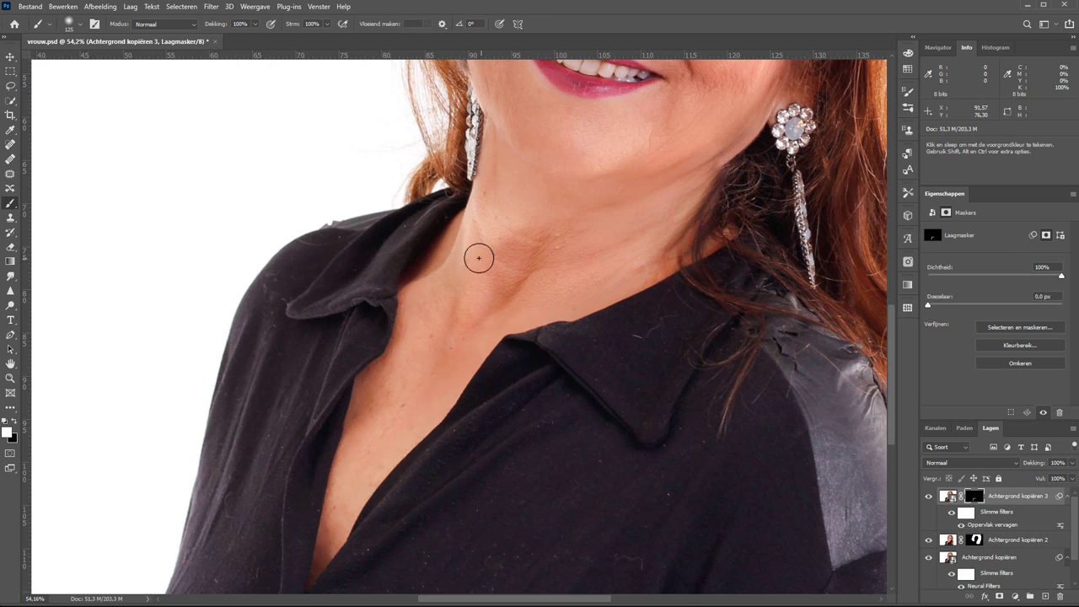
key("bracketright")
key("bracketright")
key("bracketright")
key("bracketright")
key("bracketright")
key("bracketright")
mouse_move(564, 254)
left_mouse_down()
mouse_move(592, 253)
mouse_move(503, 284)
mouse_move(583, 266)
left_mouse_up()
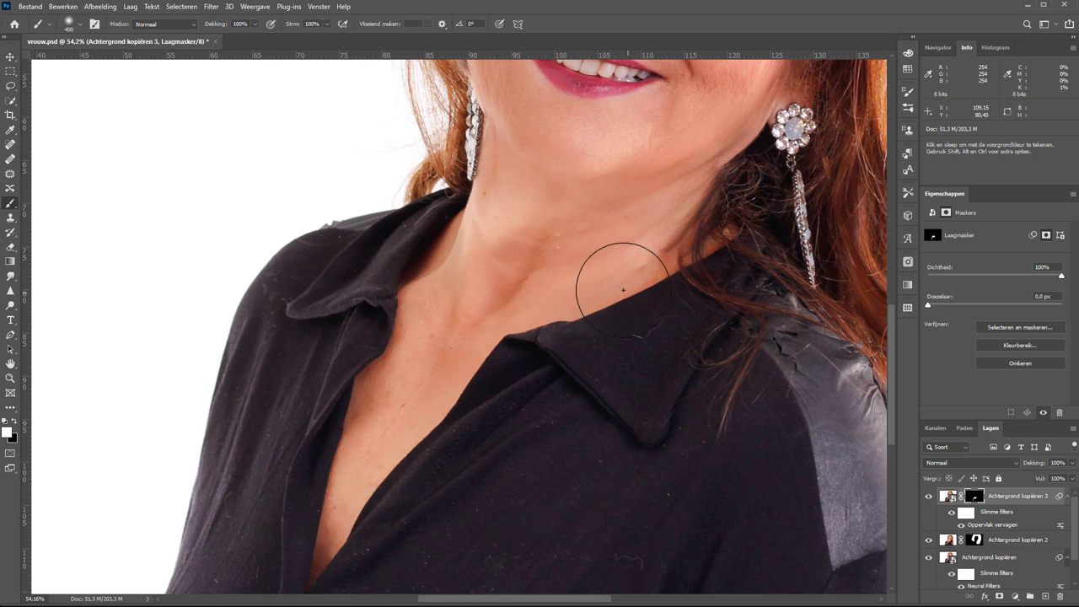
Switch to black, adjust the brush size, and show the neck mask in black and white.
key("x")
right_click(688, 389)
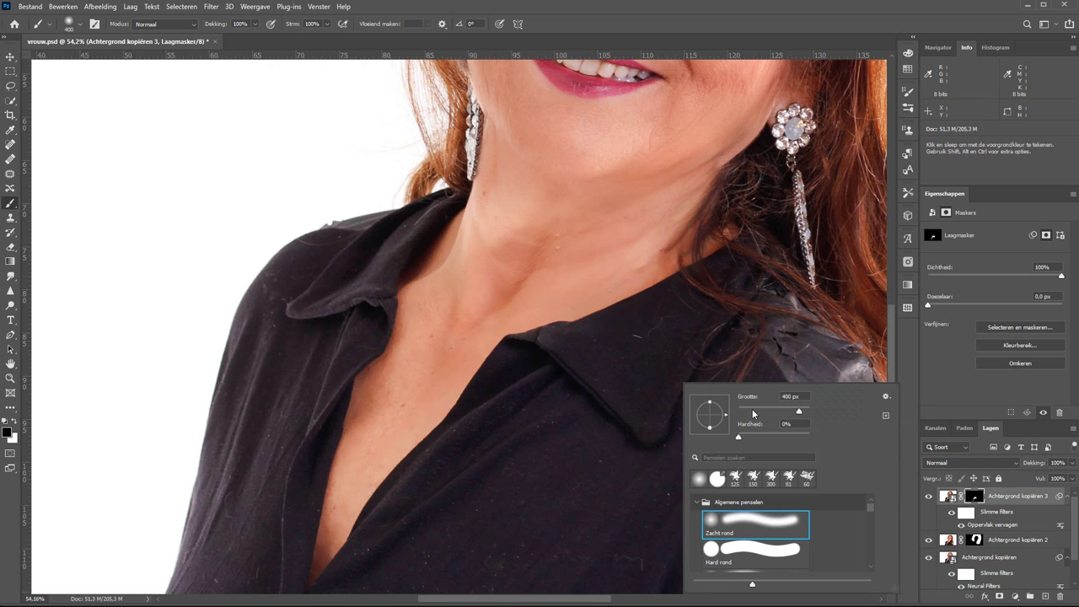
left_click(752, 412)
key("Return")
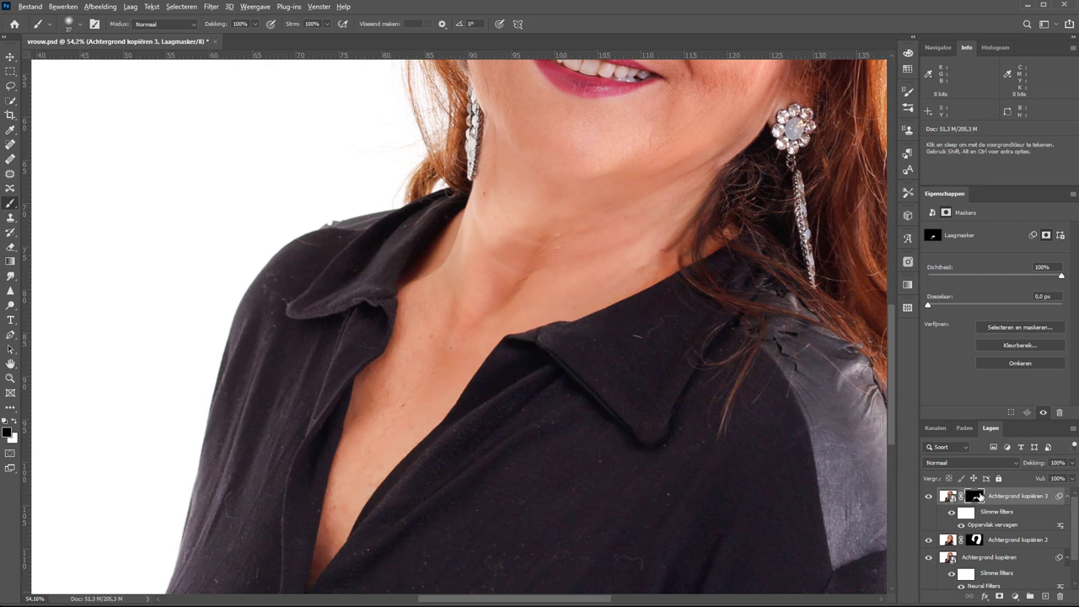
left_click(975, 498, "alt")
left_click(975, 497, "alt")
left_click(975, 497, "alt")
Use the Pencil to mask off the collar edge in black, fill gaps in white, then return to the photo.
key("shift+b")
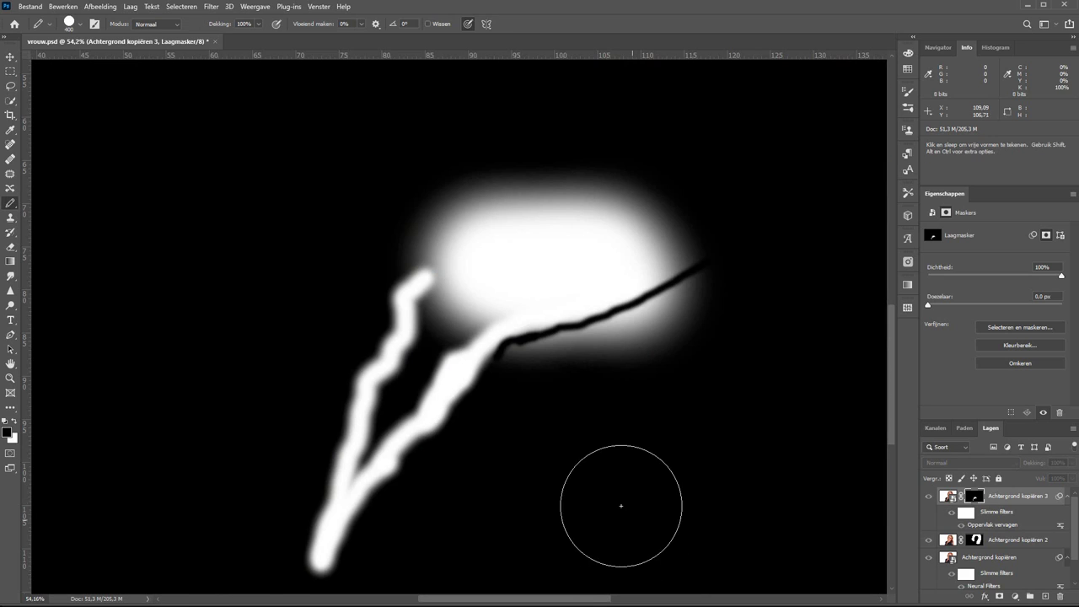
left_click_drag(524, 374, 689, 299)
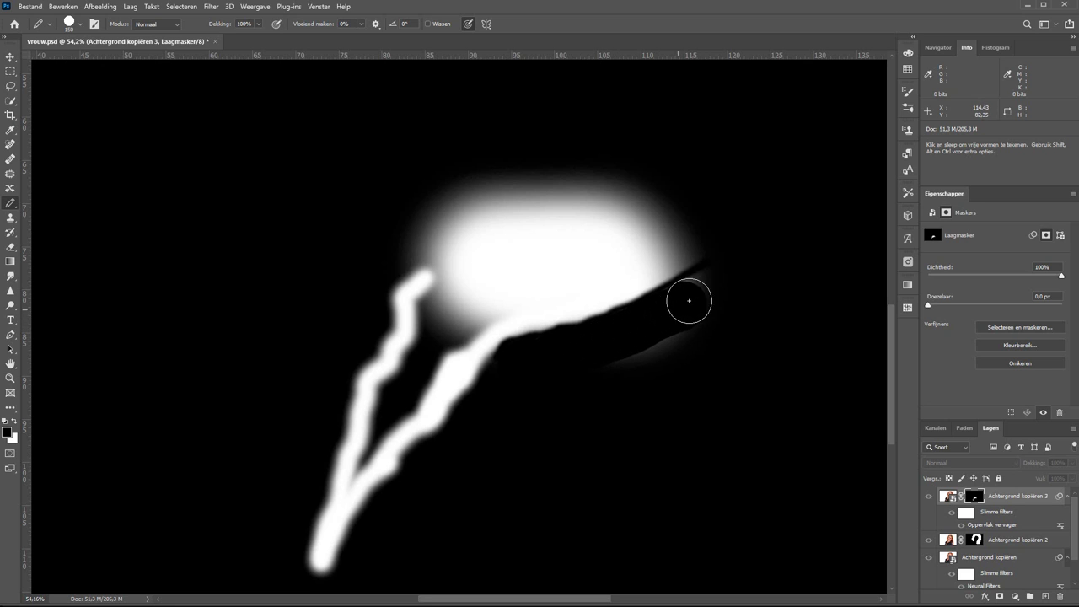
key("x")
mouse_move(431, 363)
left_mouse_down()
mouse_move(457, 294)
mouse_move(385, 417)
mouse_move(401, 418)
left_mouse_up()
key("bracketleft")
key("bracketleft")
key("bracketleft")
key("alt+backslash")
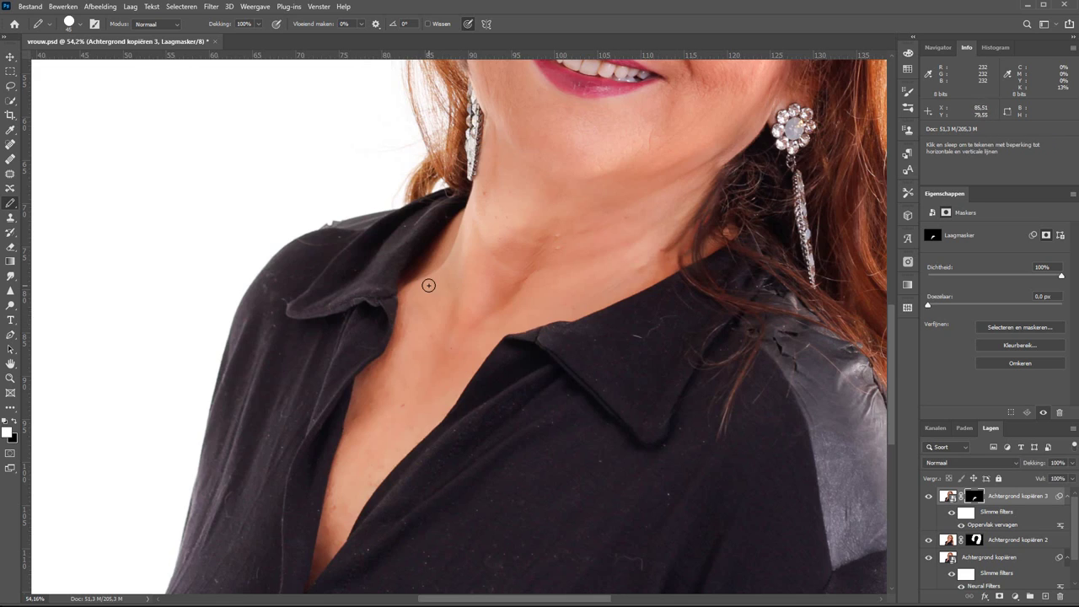
key("shift+b")
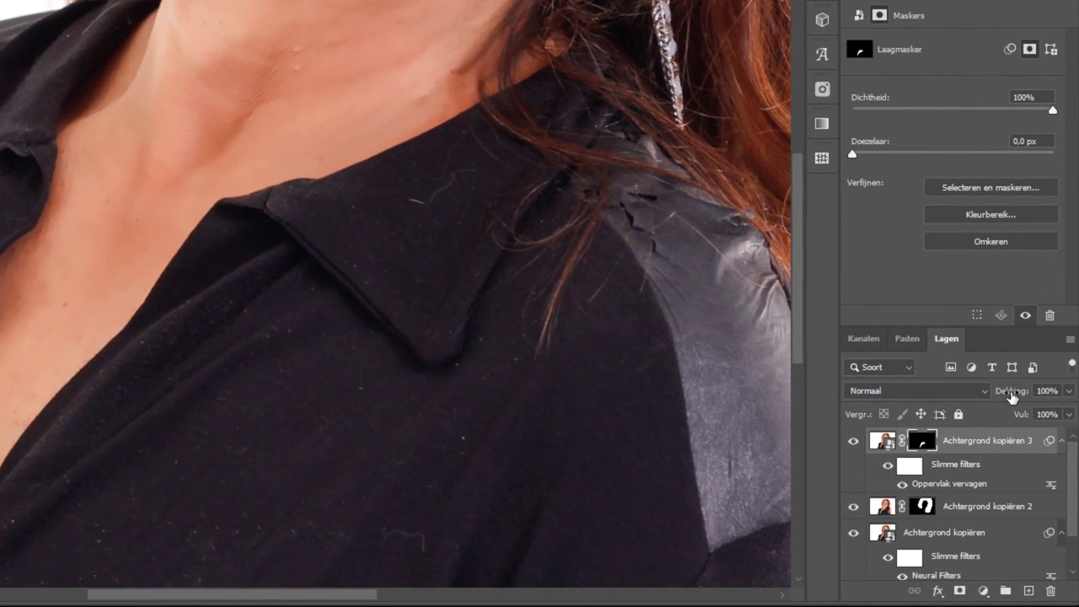
Lower the smoothing layer to 33% opacity, fit the portrait, and show only Achtergrond for comparison.
mouse_move(1012, 397)
left_mouse_down()
mouse_move(985, 396)
mouse_move(1003, 397)
left_mouse_up()
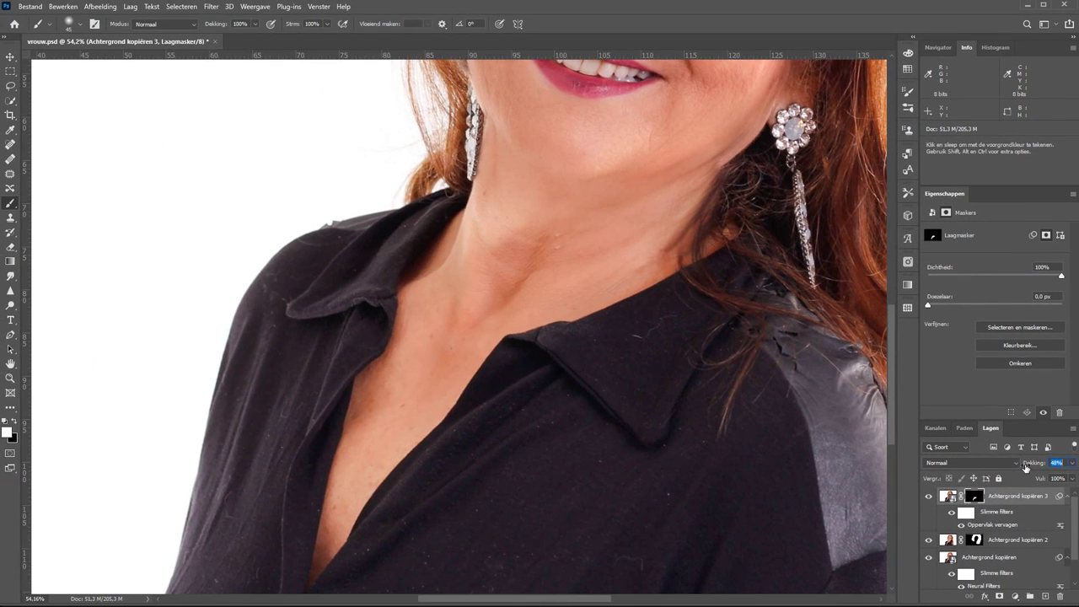
left_click_drag(1020, 469, 1035, 465)
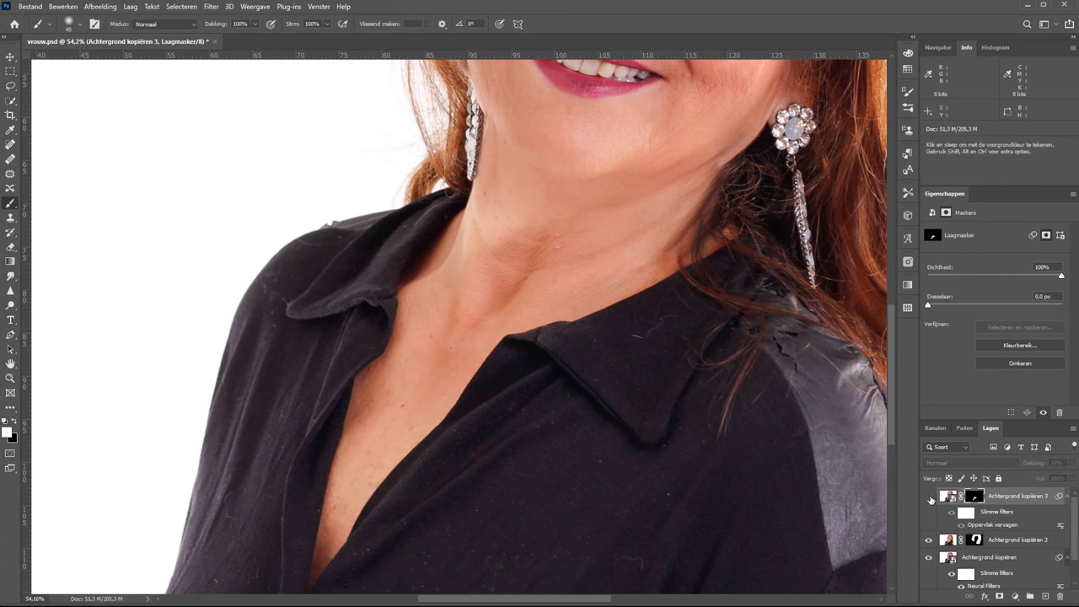
key("ctrl+0")
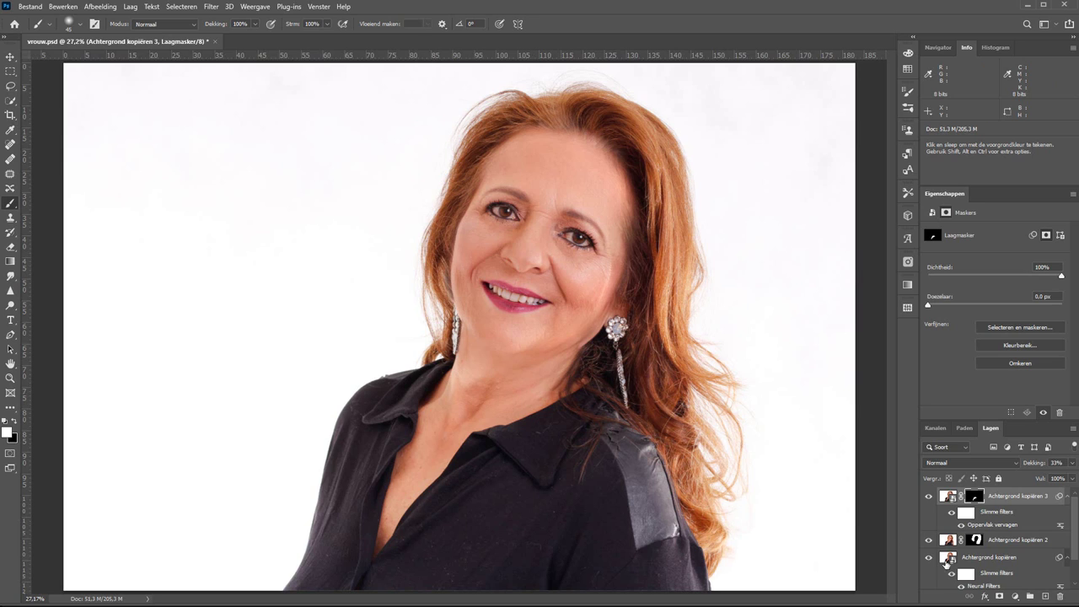
scroll(956, 565, "down", 2)
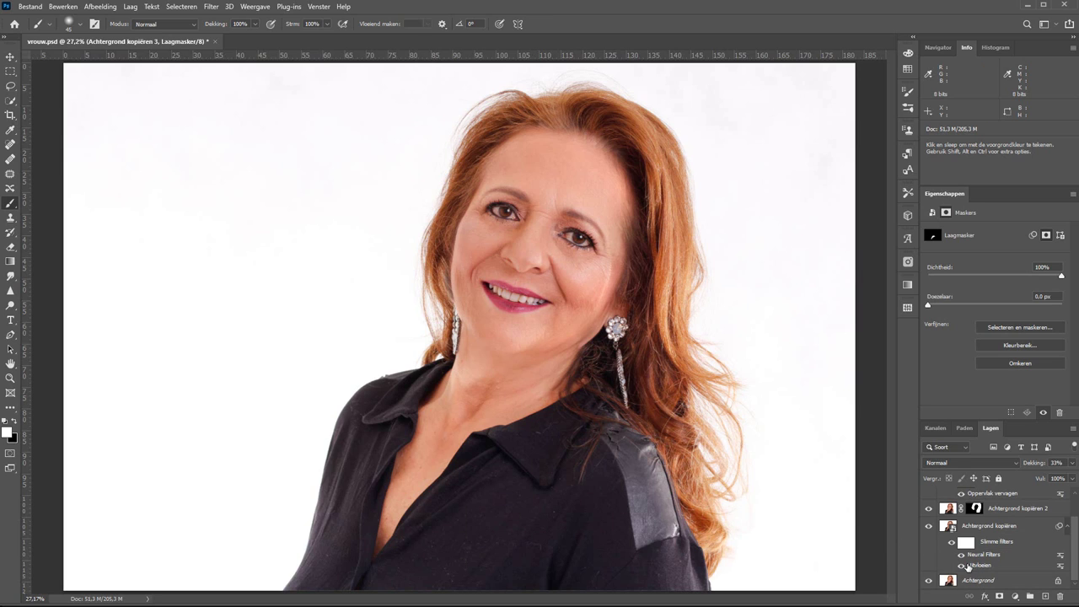
left_click(928, 580, "alt")
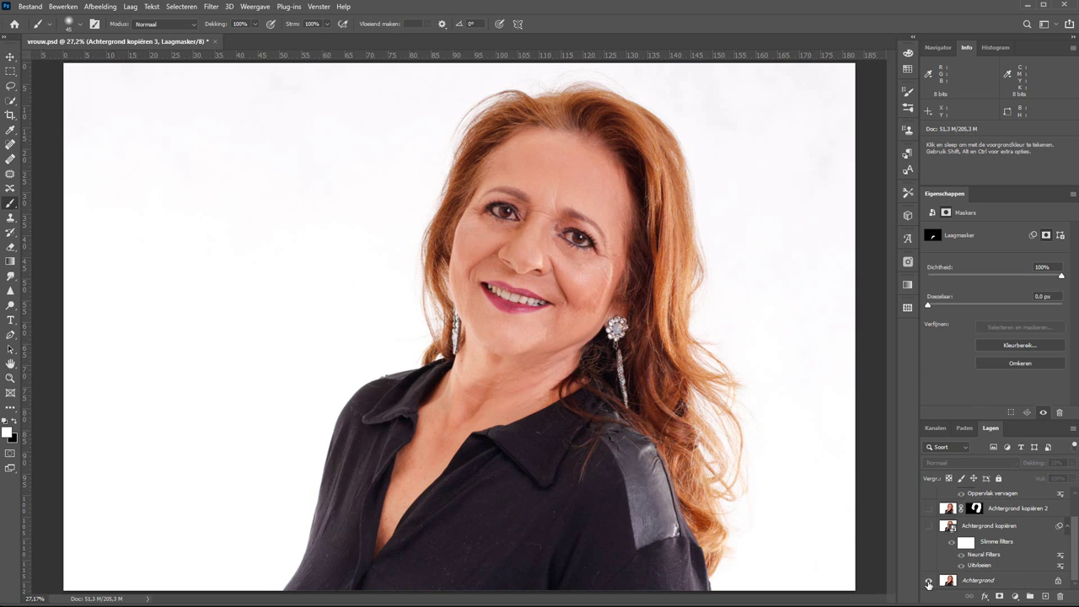